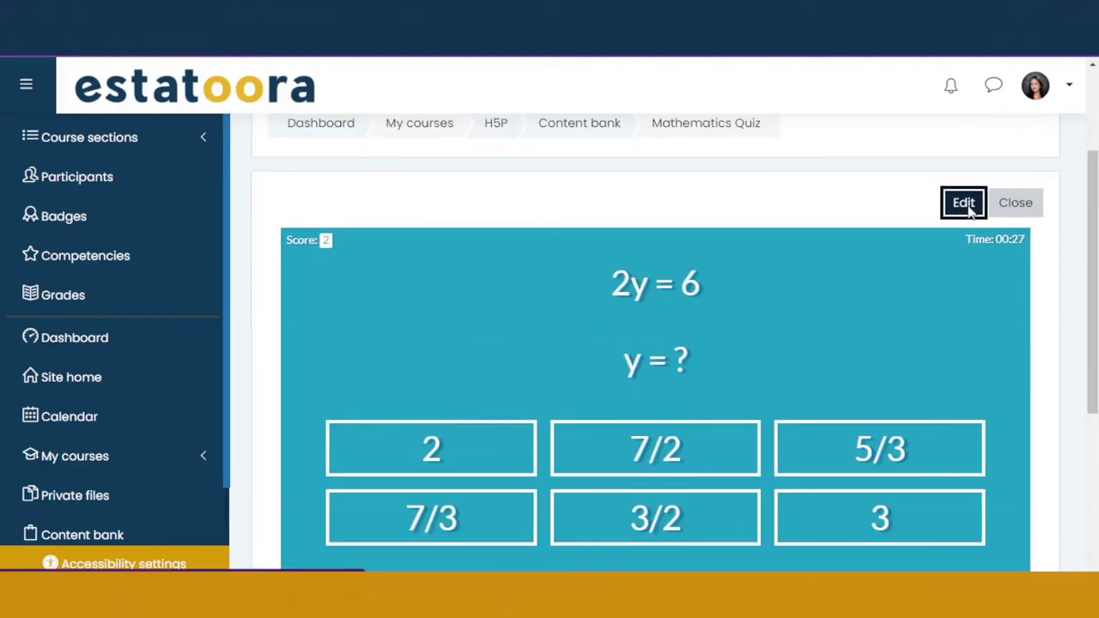
# Step: Open the Mathematics Quiz content from the content bank in the H5P editor
pyautogui.click(963, 203)
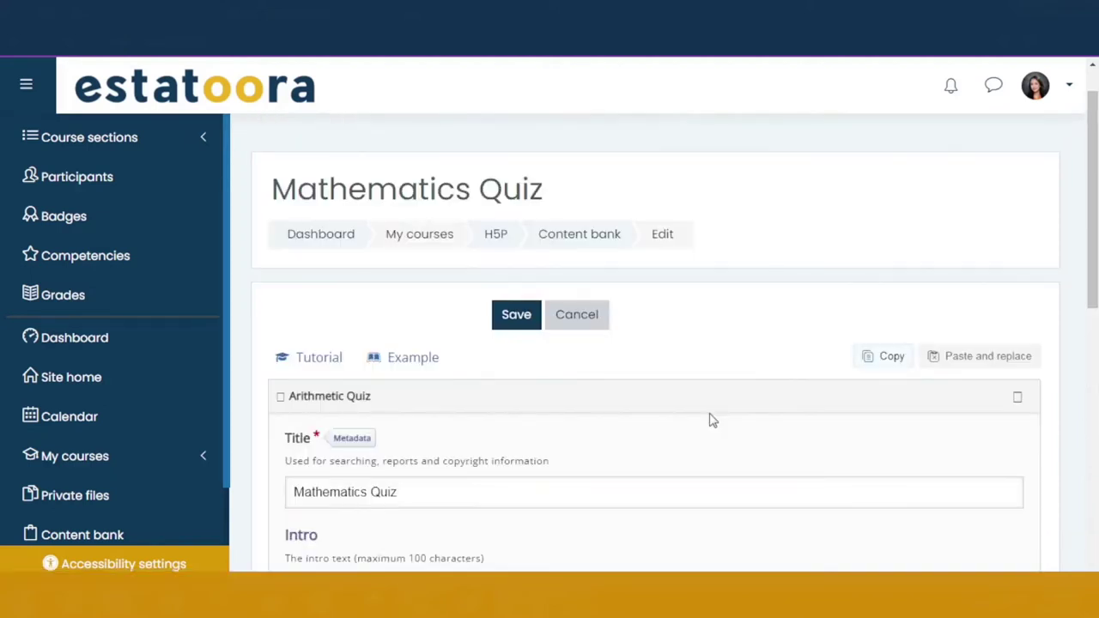
# Step: Scroll down through the Mathematics Quiz edit form
pyautogui.scroll(-6, 711, 420)
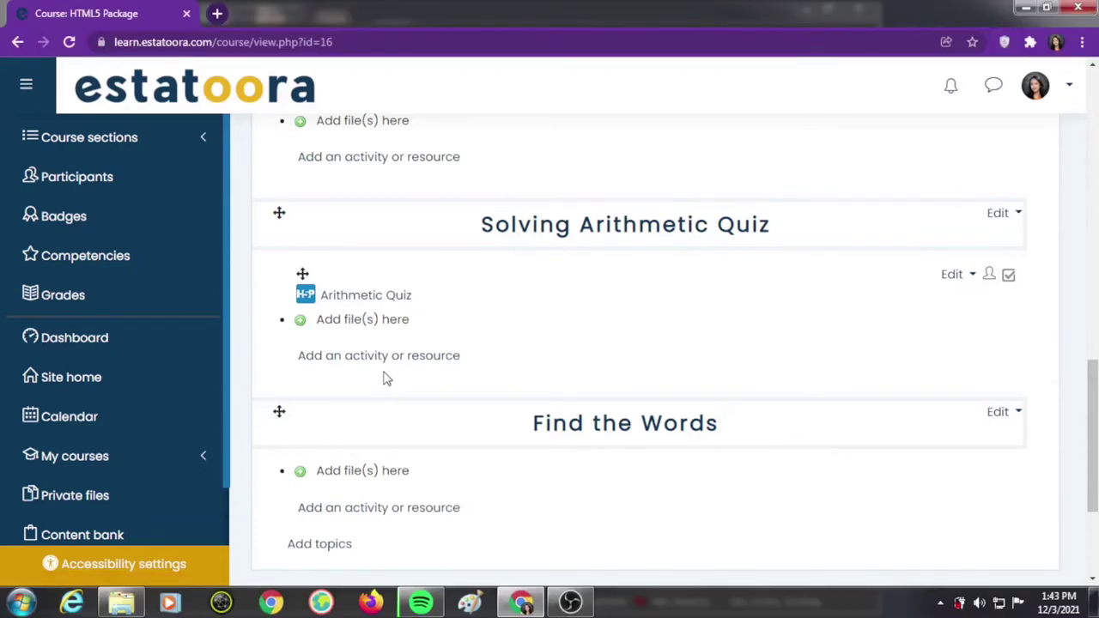
# Step: Add a new H5P activity to the Solving Arithmetic Quiz section
pyautogui.click(383, 371)
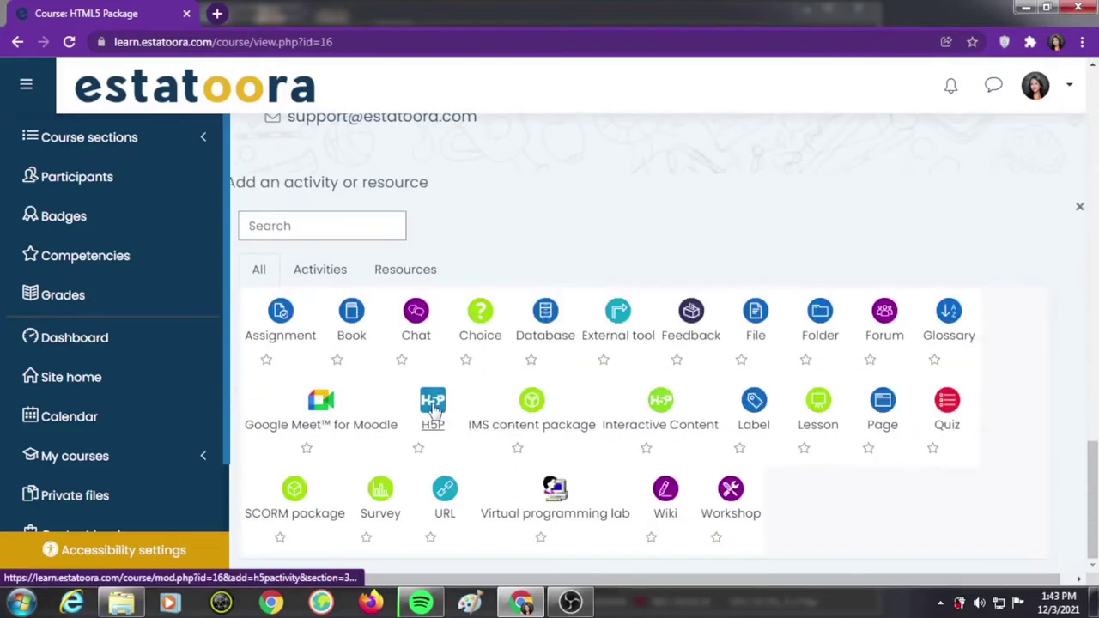
pyautogui.click(433, 410)
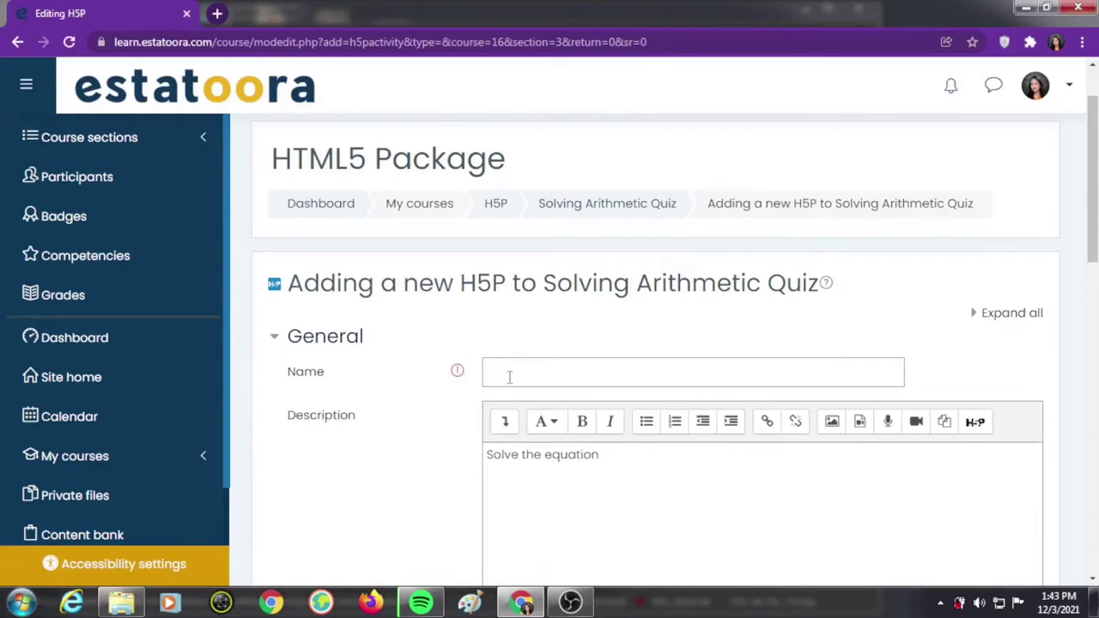
# Step: Name the H5P activity 'Arithmetic Quiz' and show its description on the course page
pyautogui.click(581, 371)
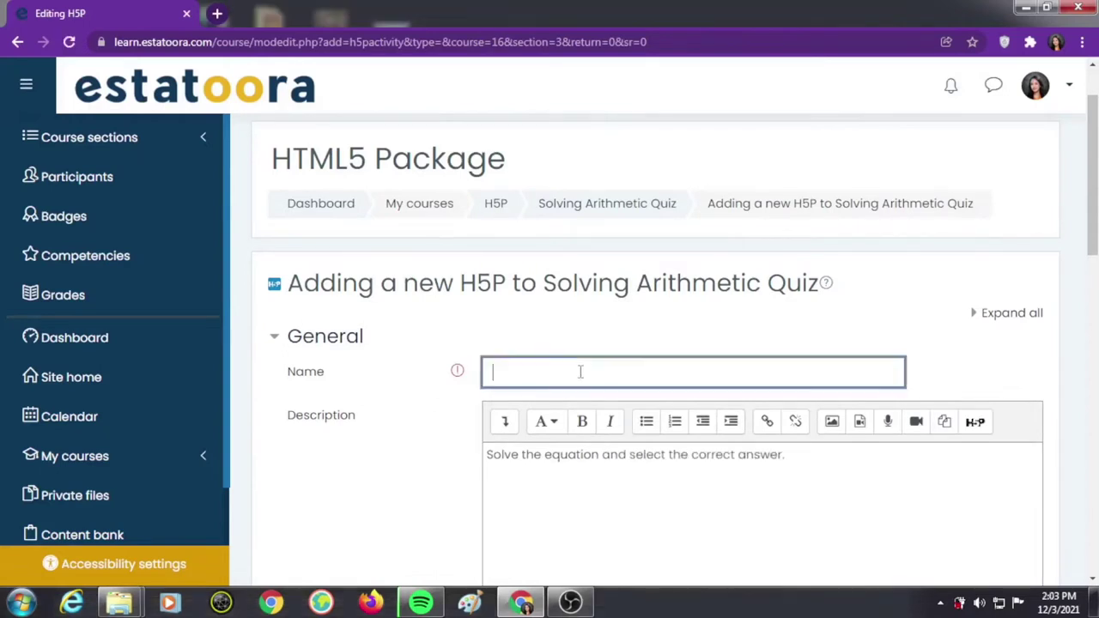
pyautogui.write('Arith')
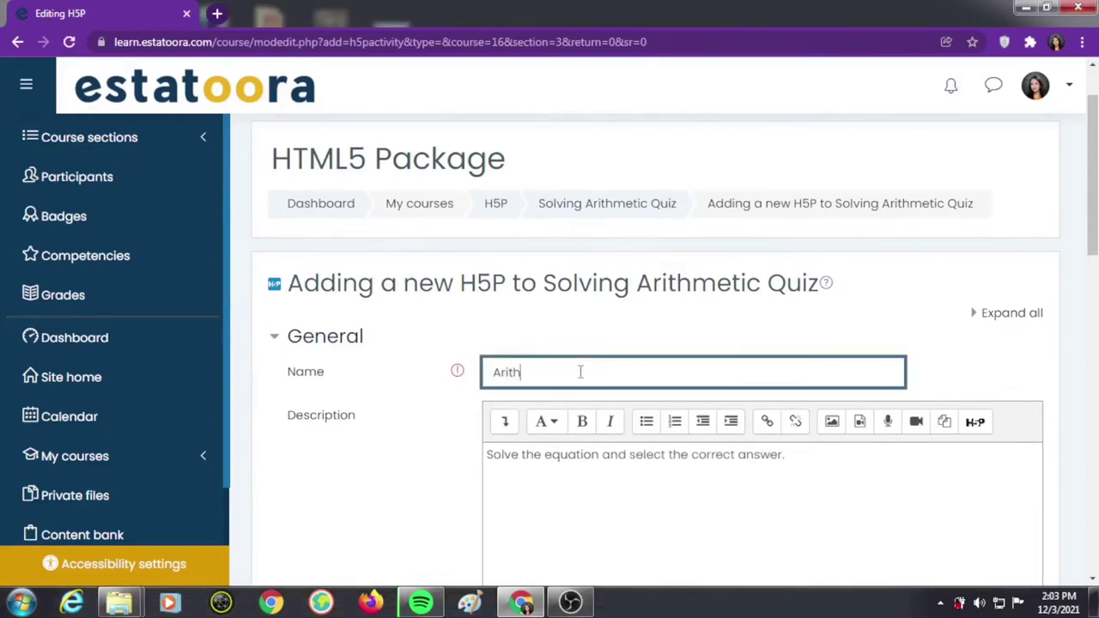
pyautogui.write('metic Quiz')
pyautogui.click(576, 454)
pyautogui.click(810, 456)
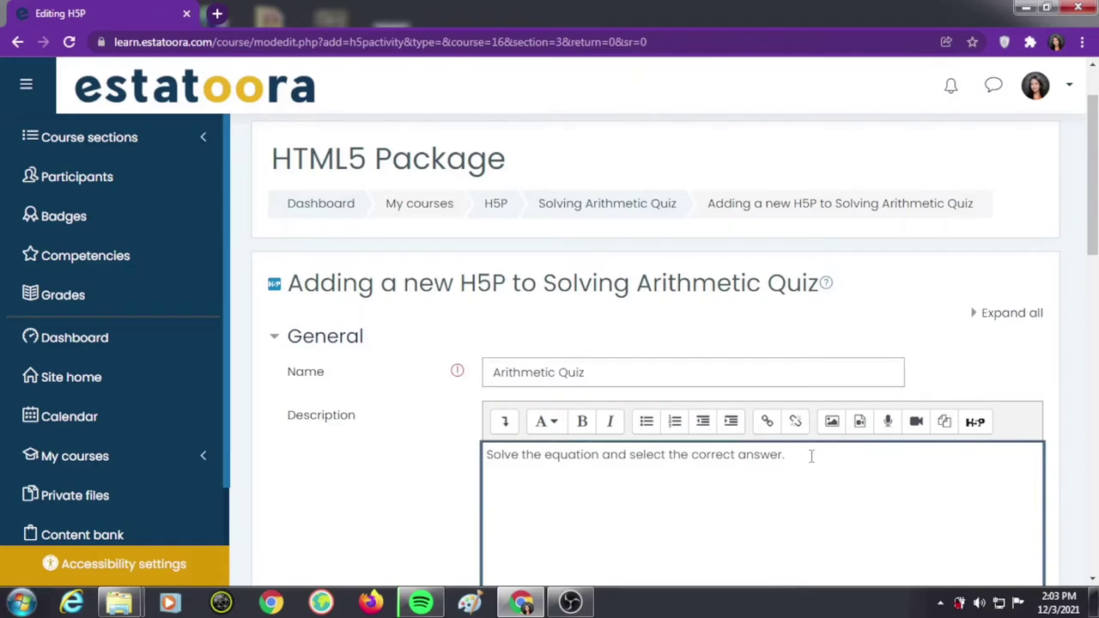
pyautogui.scroll(-2, 810, 455)
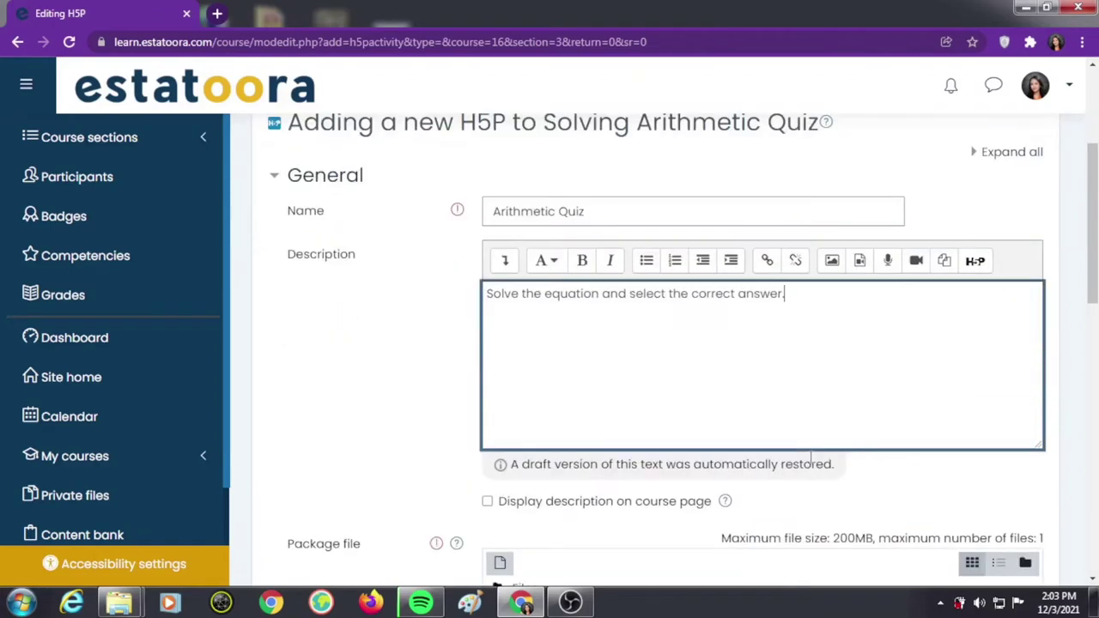
pyautogui.click(486, 502)
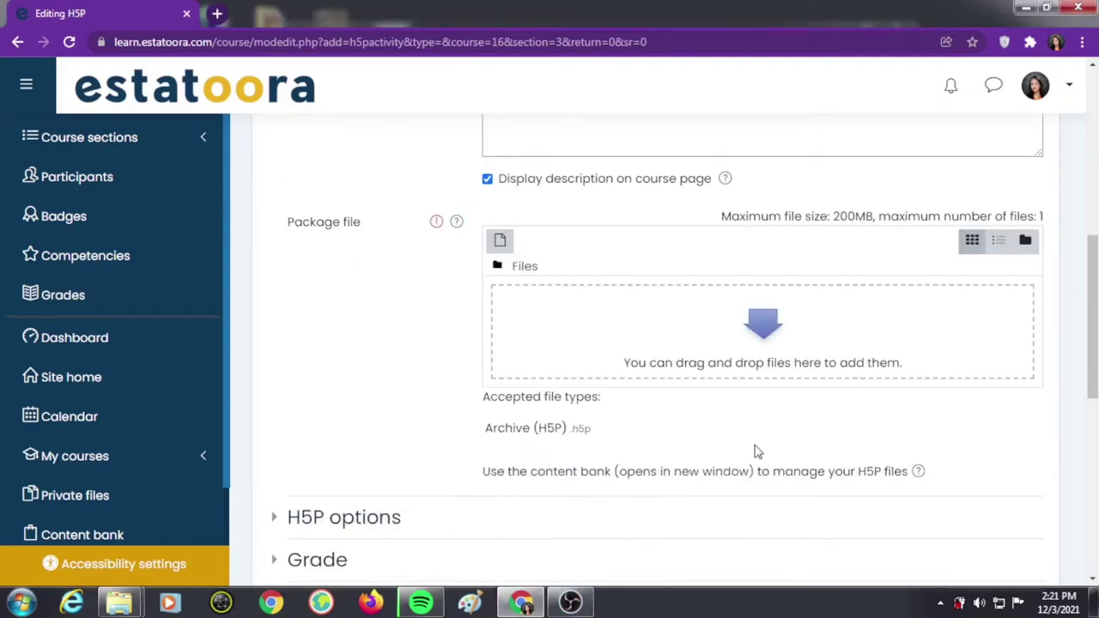
# Step: Allow download, embed and copyright in the H5P options
pyautogui.scroll(-3, 647, 450)
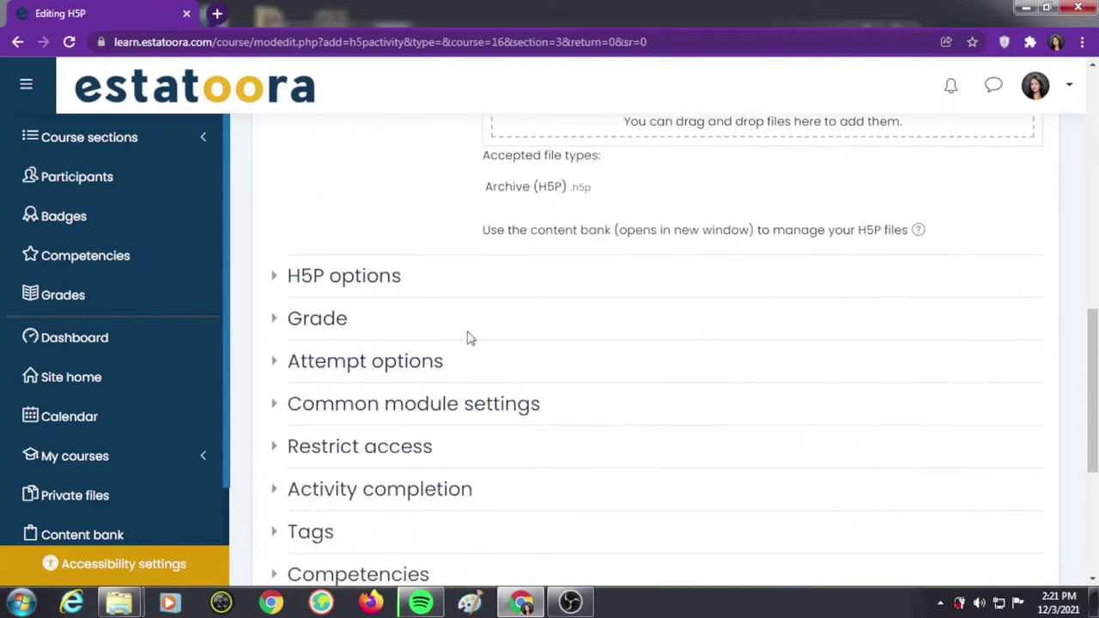
pyautogui.click(384, 287)
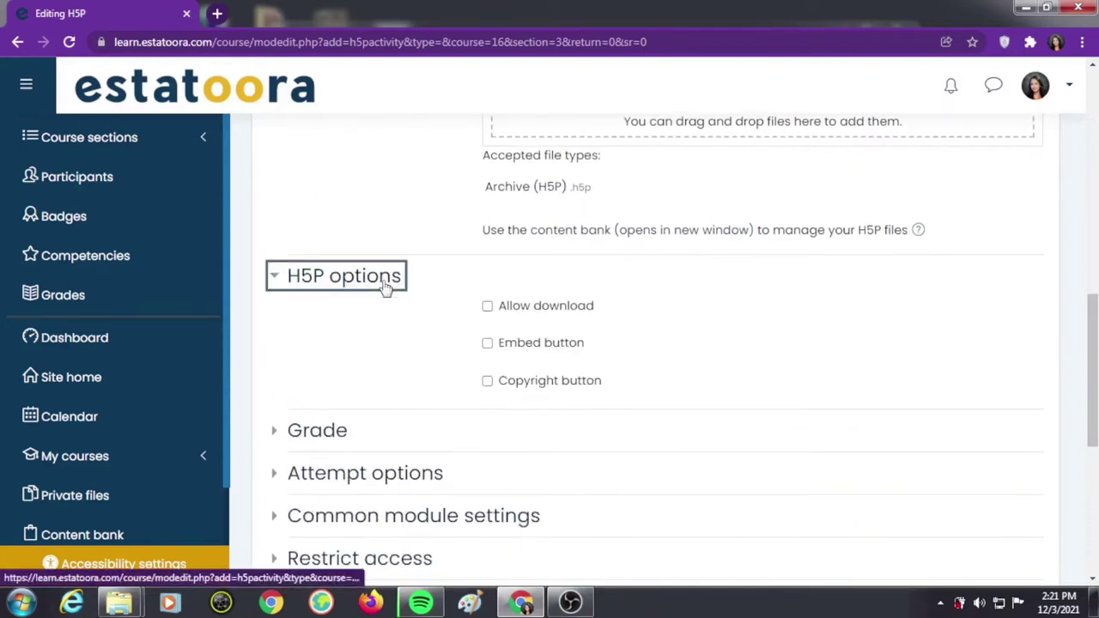
pyautogui.click(487, 306)
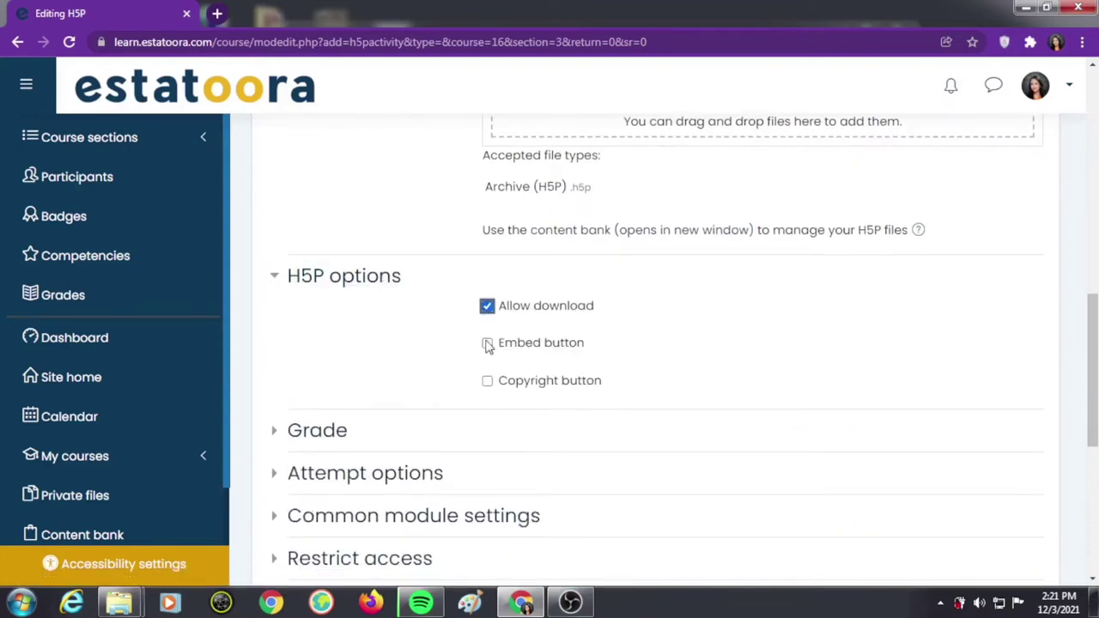
pyautogui.click(486, 344)
pyautogui.click(487, 381)
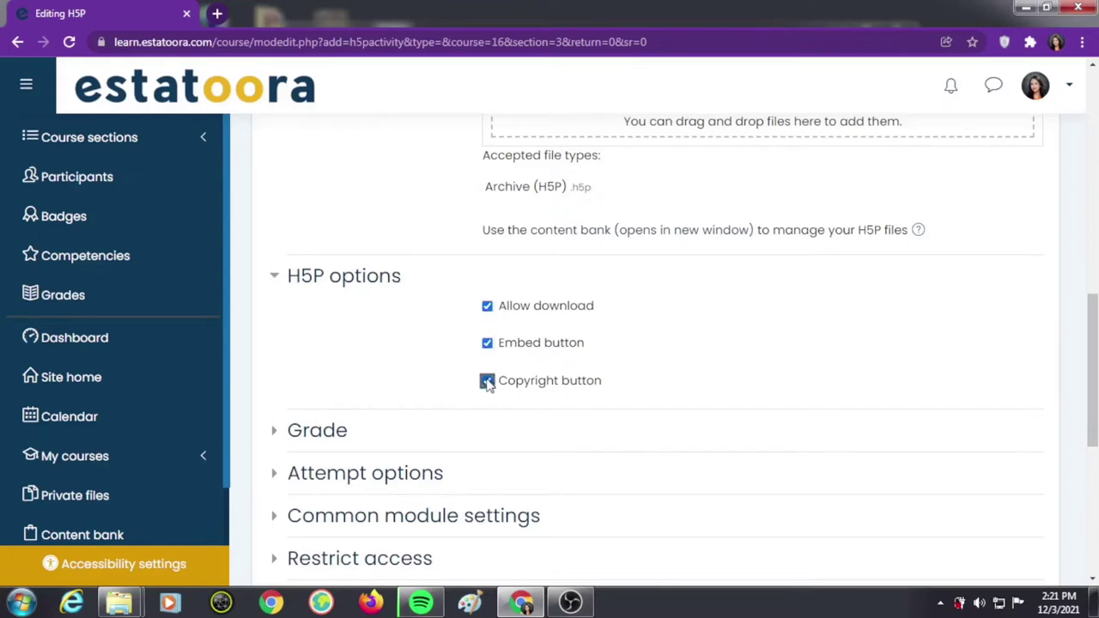
# Step: Grade the activity in points, maximum grade 20 and grade to pass 15
pyautogui.scroll(-2, 440, 386)
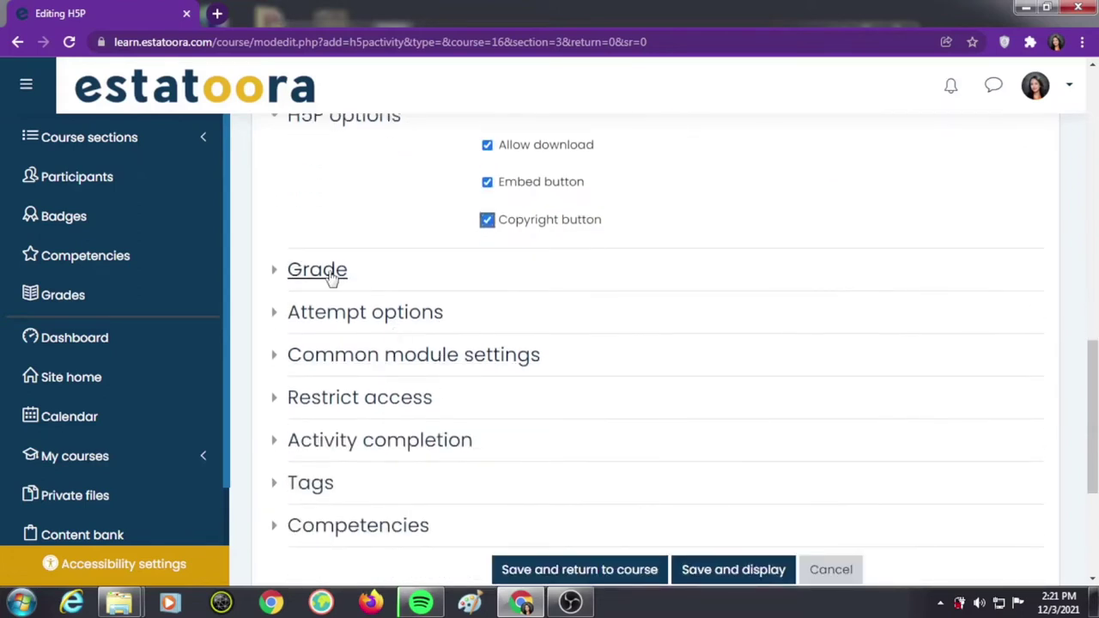
pyautogui.click(331, 273)
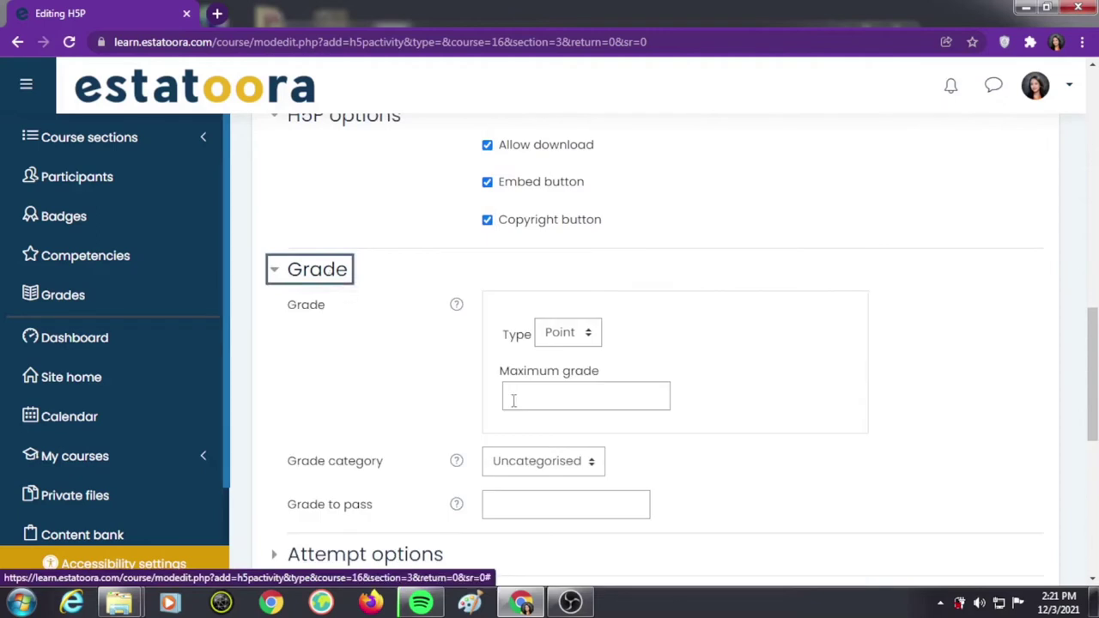
pyautogui.click(581, 334)
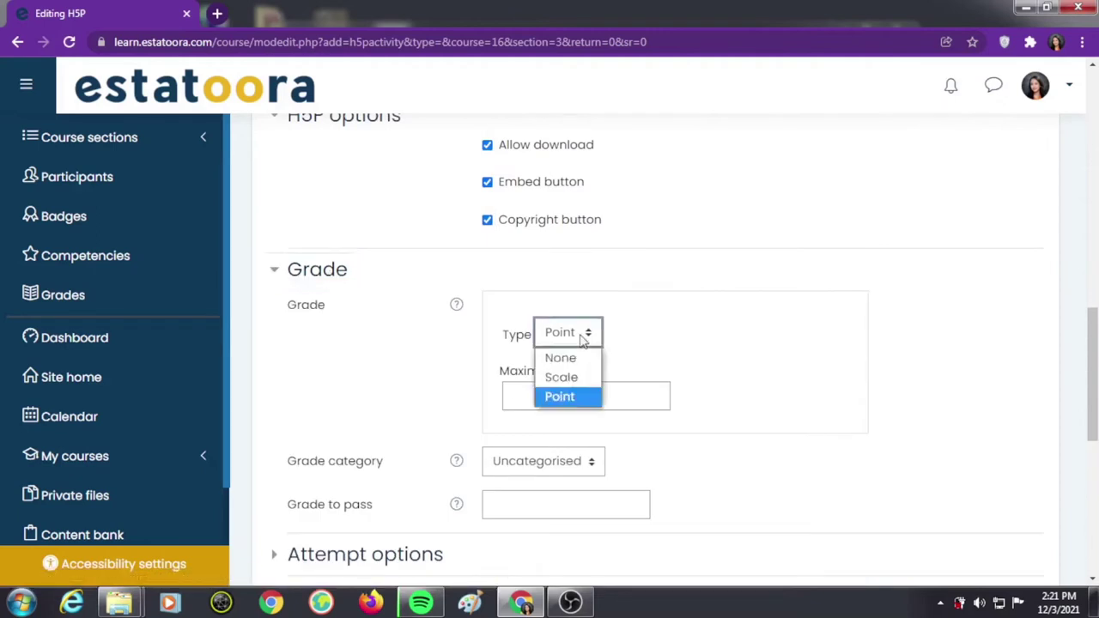
pyautogui.click(577, 401)
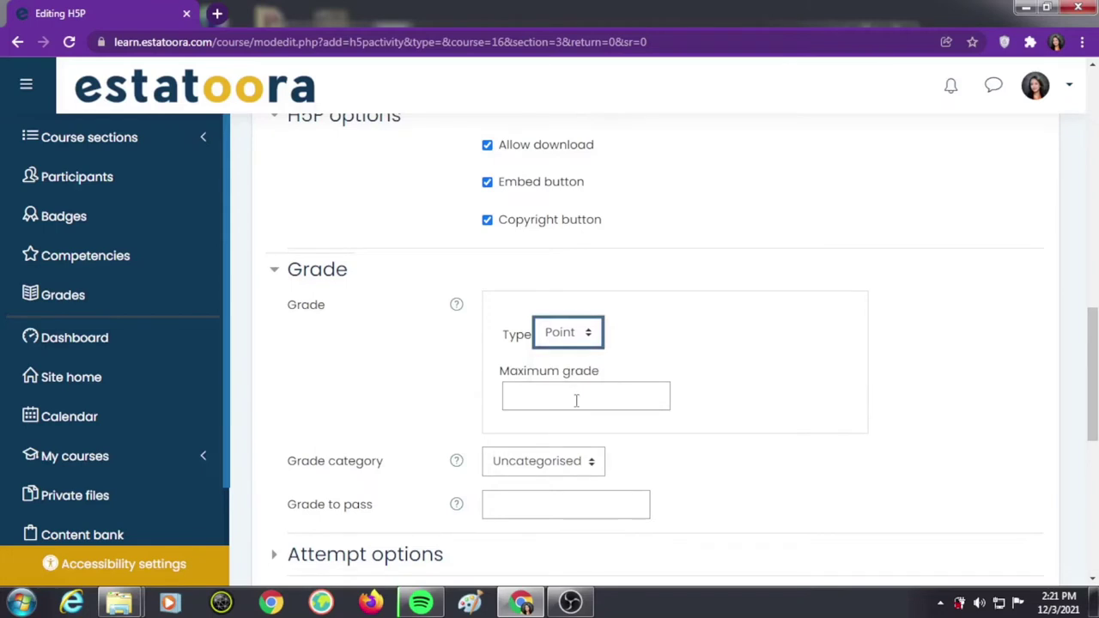
pyautogui.click(576, 400)
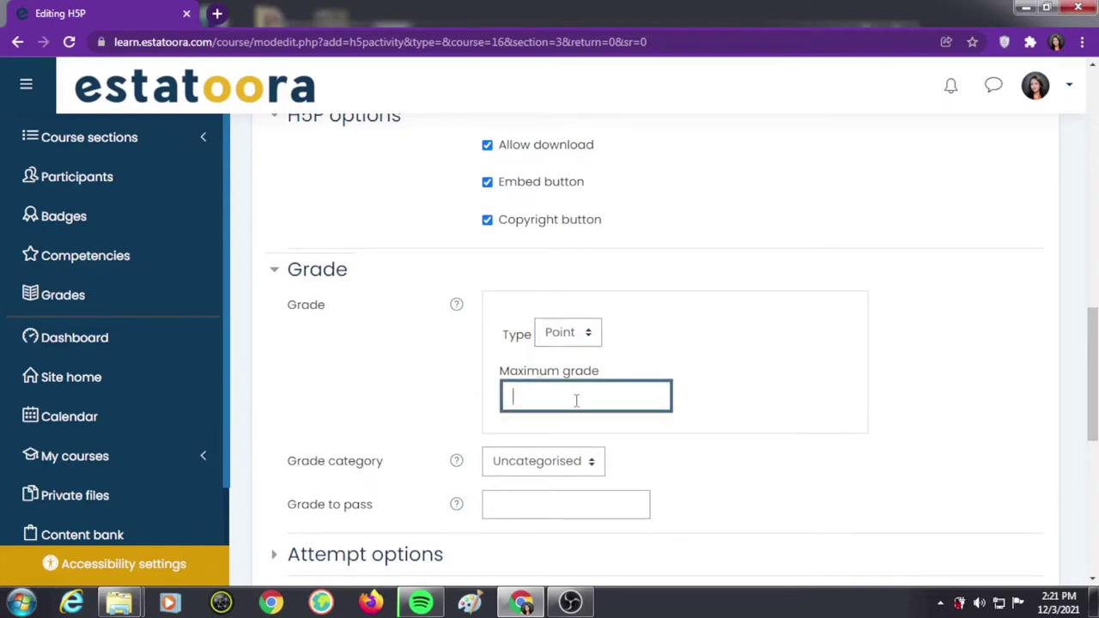
pyautogui.write('20')
pyautogui.click(605, 509)
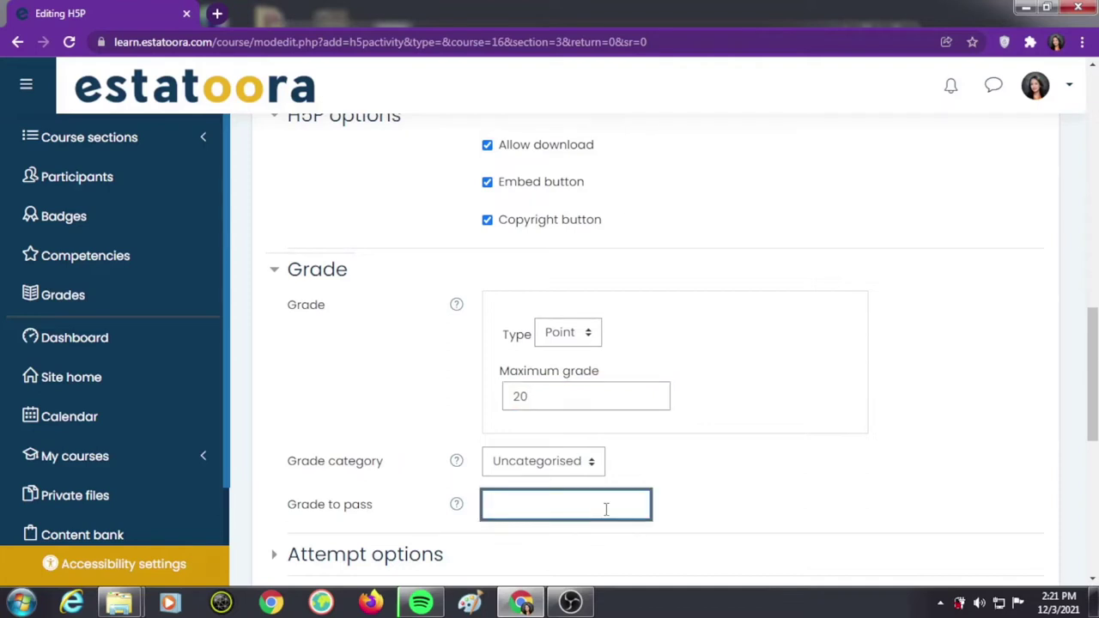
pyautogui.write('15')
pyautogui.scroll(-2, 485, 484)
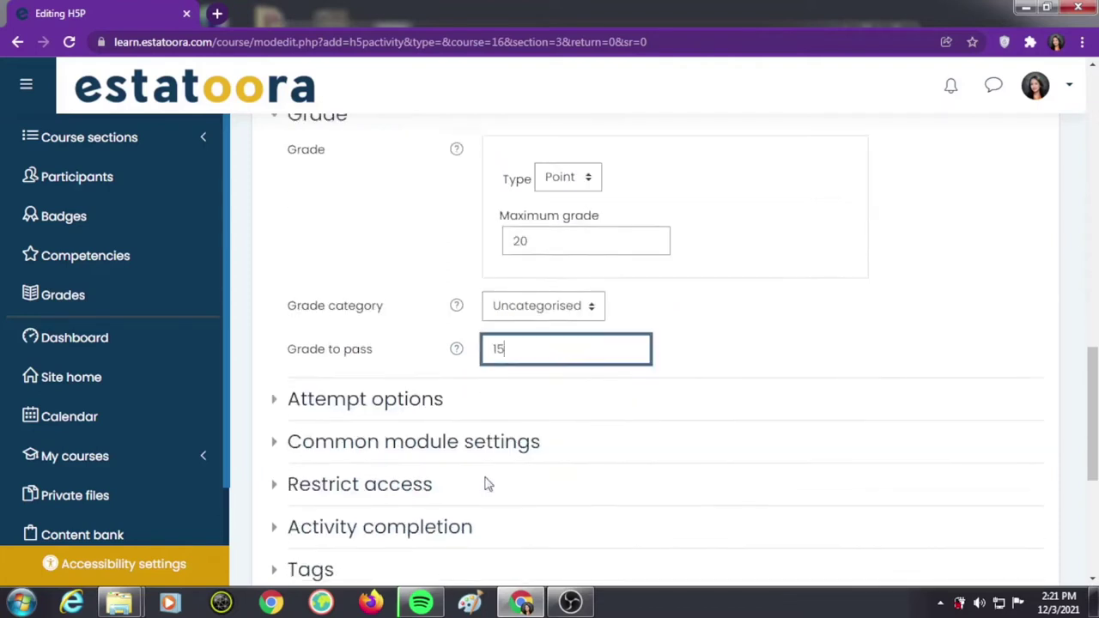
pyautogui.scroll(-2, 486, 483)
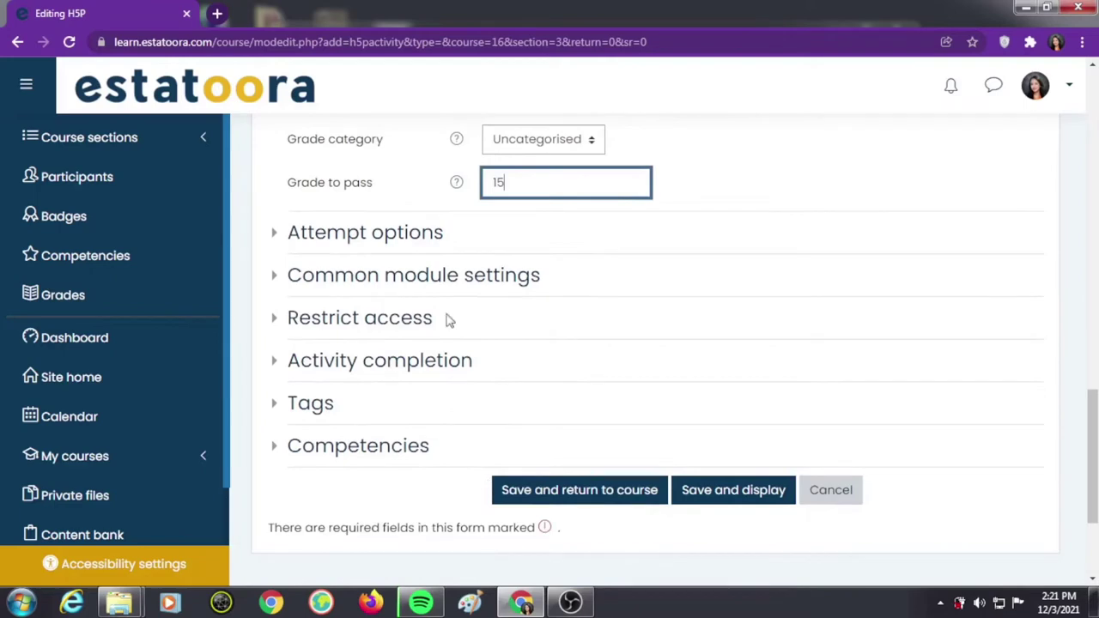
# Step: Keep attempt tracking on, Highest grade grading, and participants able to review their attempts
pyautogui.click(356, 237)
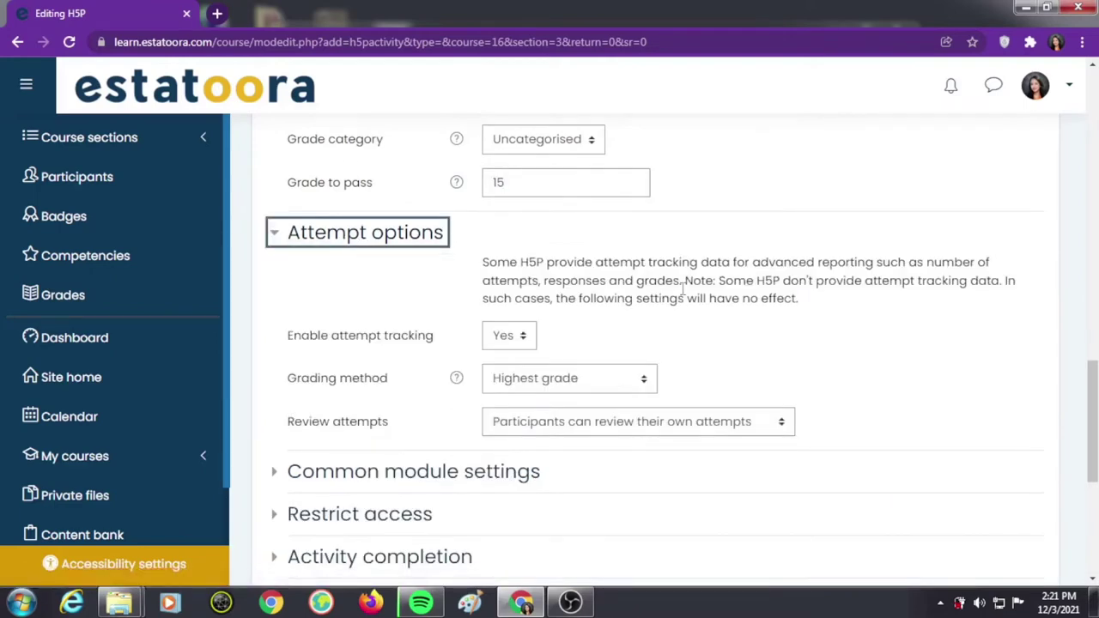
pyautogui.click(518, 333)
pyautogui.click(519, 334)
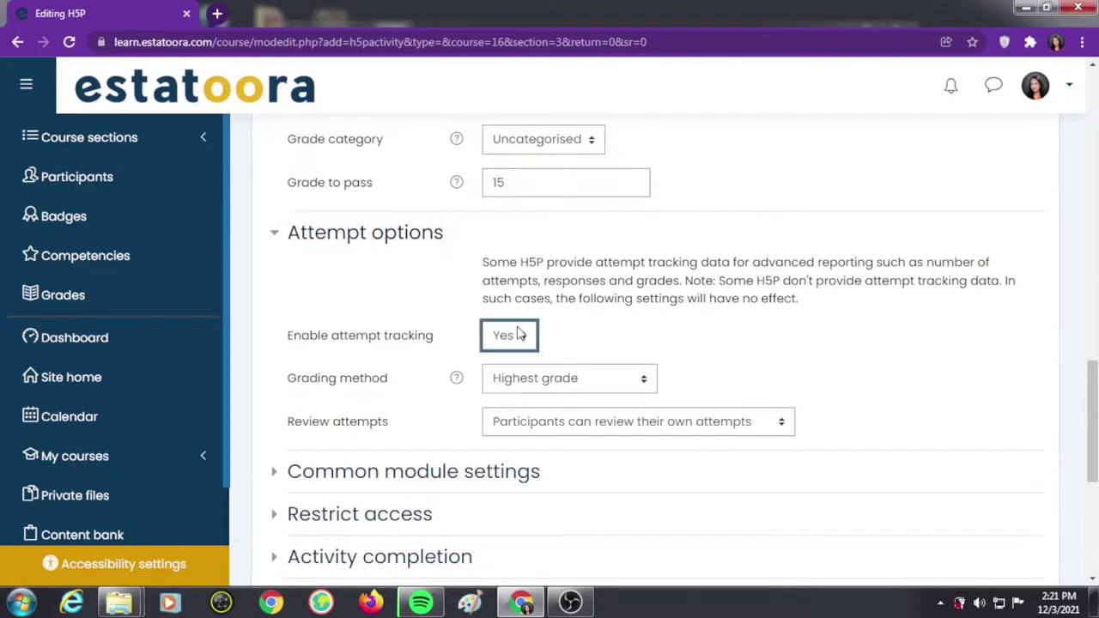
pyautogui.click(624, 378)
pyautogui.click(624, 377)
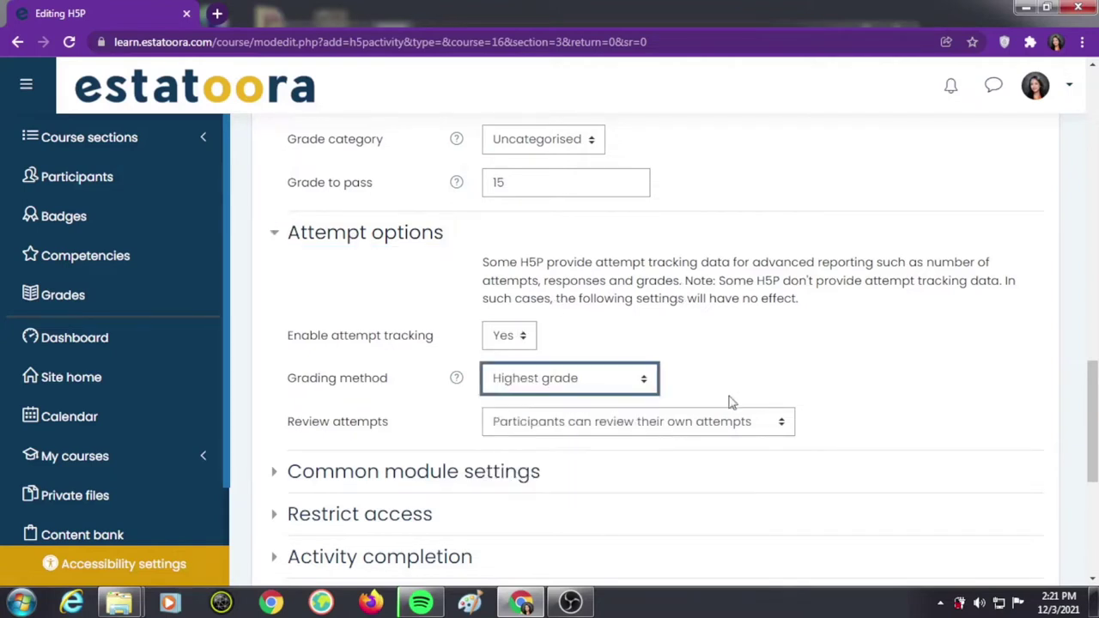
pyautogui.click(728, 421)
pyautogui.click(728, 422)
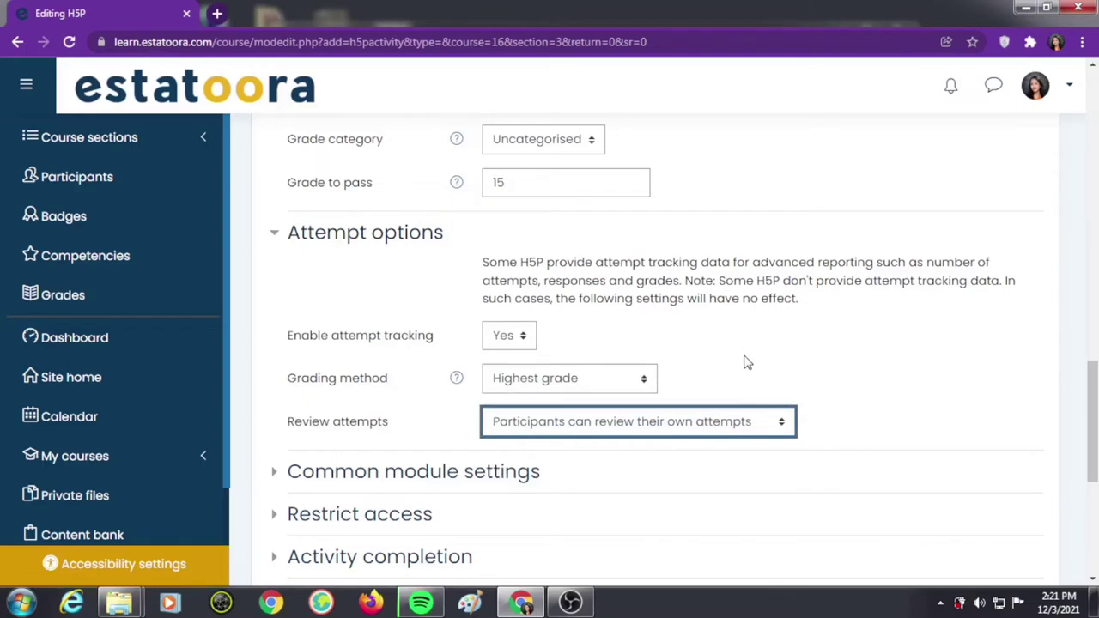
# Step: Expand the Common module settings, Restrict access and Activity completion sections
pyautogui.scroll(-1, 746, 363)
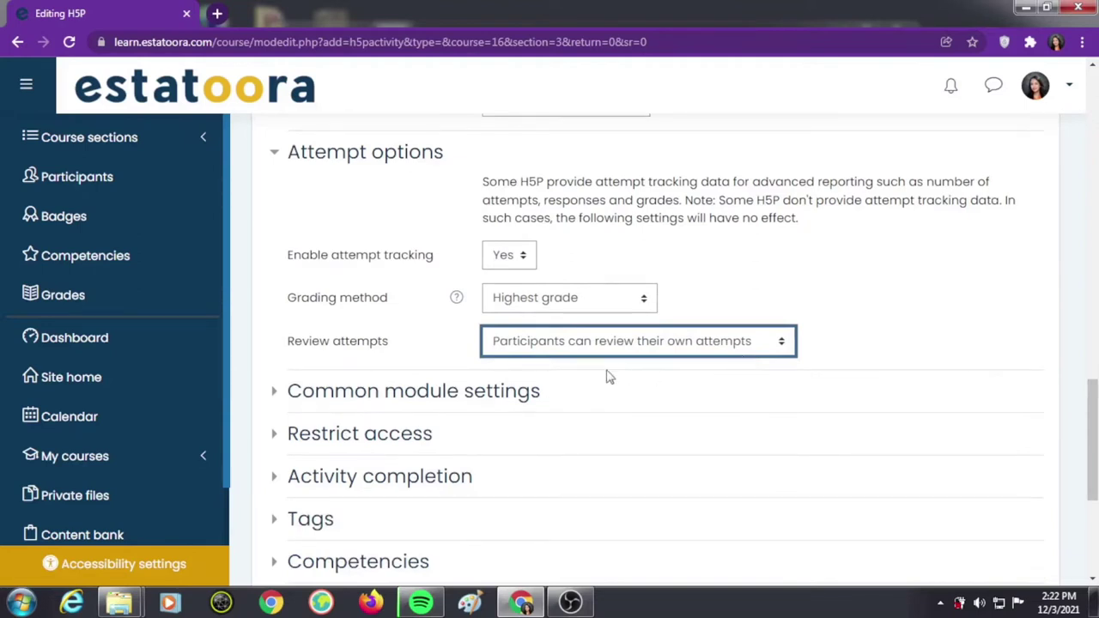
pyautogui.scroll(-1, 606, 375)
pyautogui.click(450, 315)
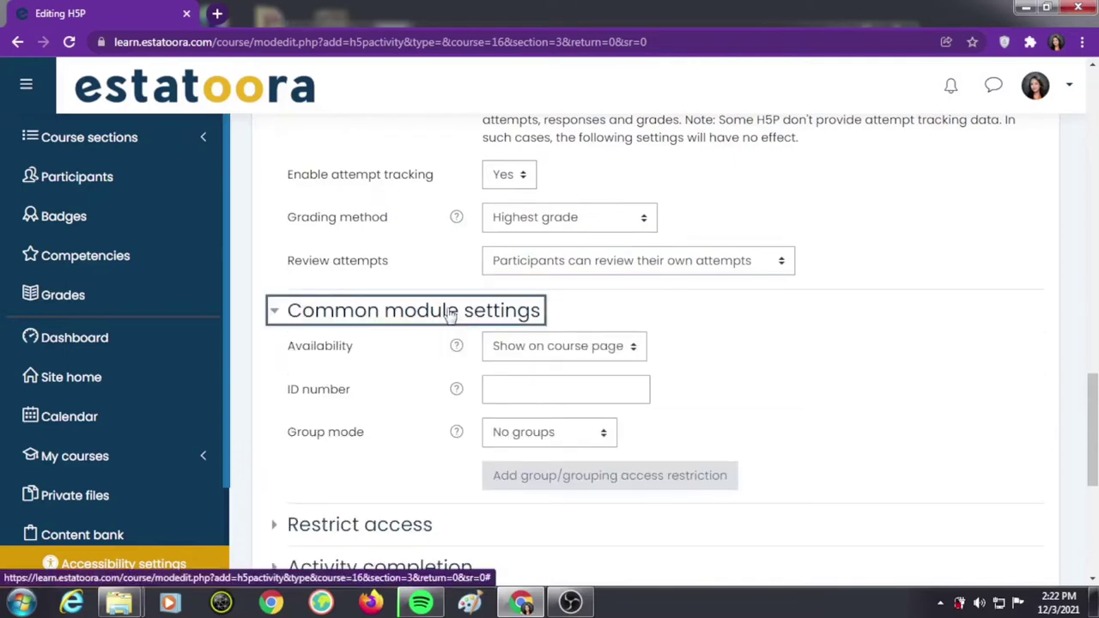
pyautogui.scroll(-2, 450, 314)
pyautogui.click(427, 362)
pyautogui.scroll(-2, 428, 365)
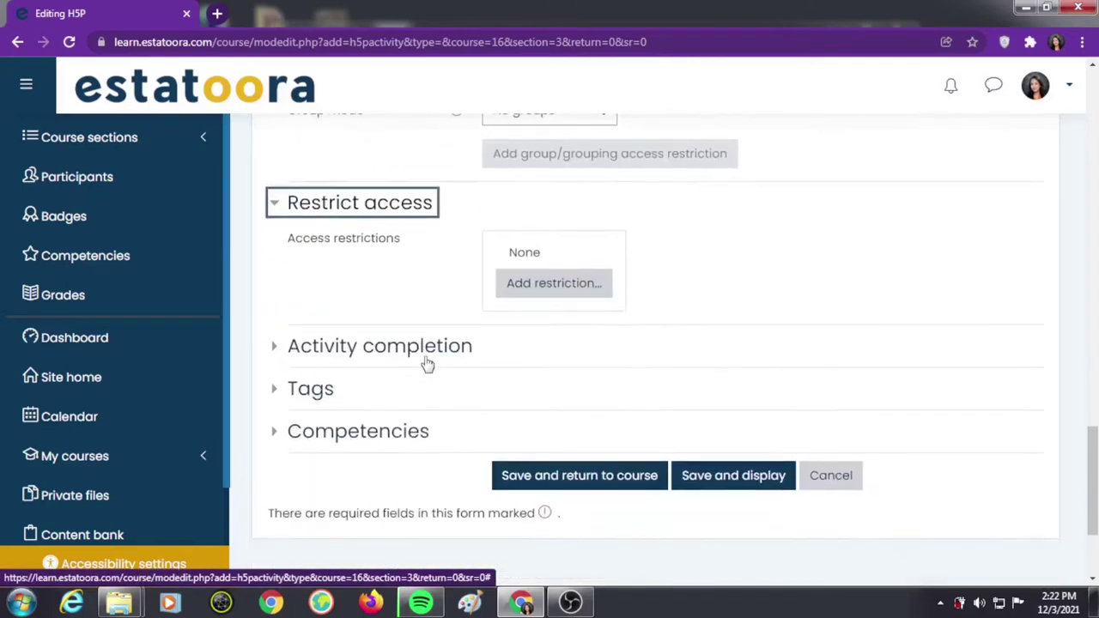
pyautogui.click(426, 362)
pyautogui.scroll(-1, 427, 361)
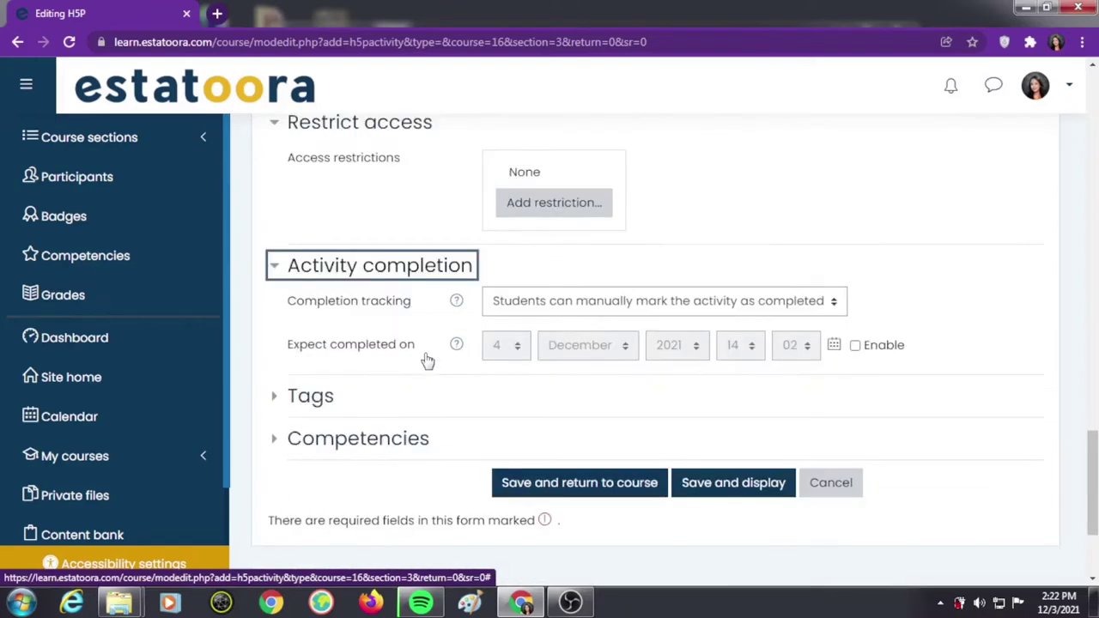
# Step: Complete the activity on conditions: require view and grade, expected by 4 December 2021 14:02
pyautogui.click(833, 305)
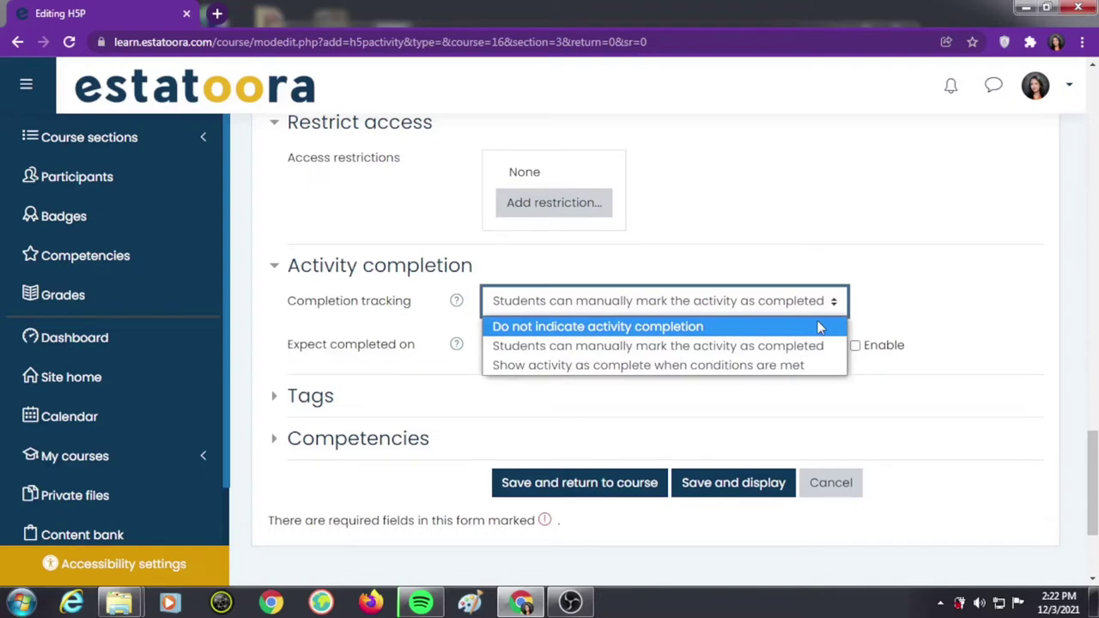
pyautogui.click(797, 366)
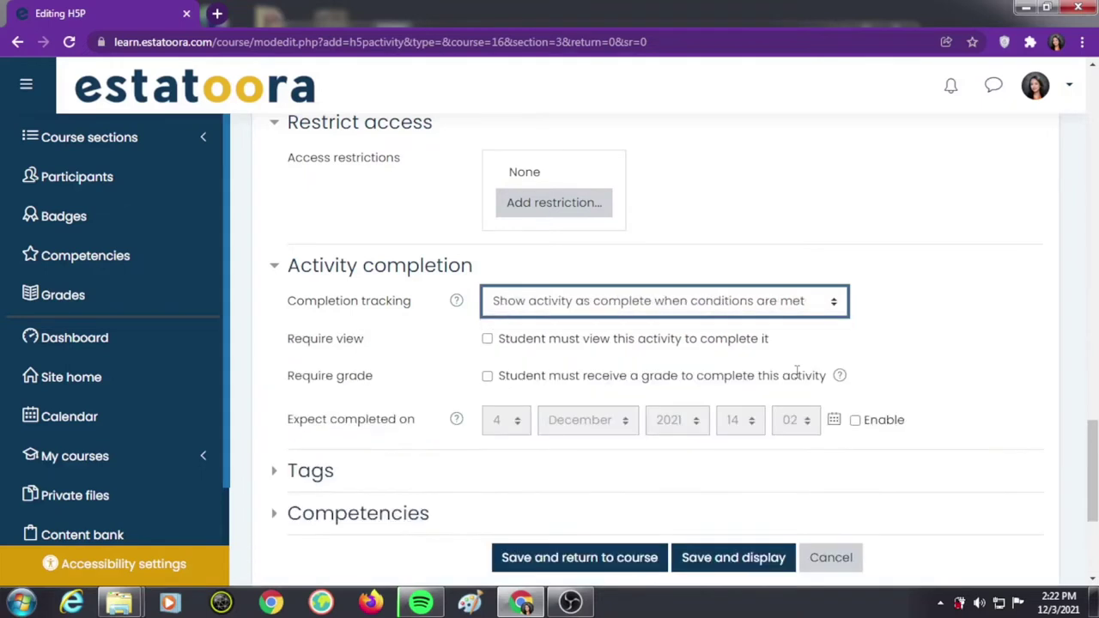
pyautogui.click(488, 340)
pyautogui.click(487, 377)
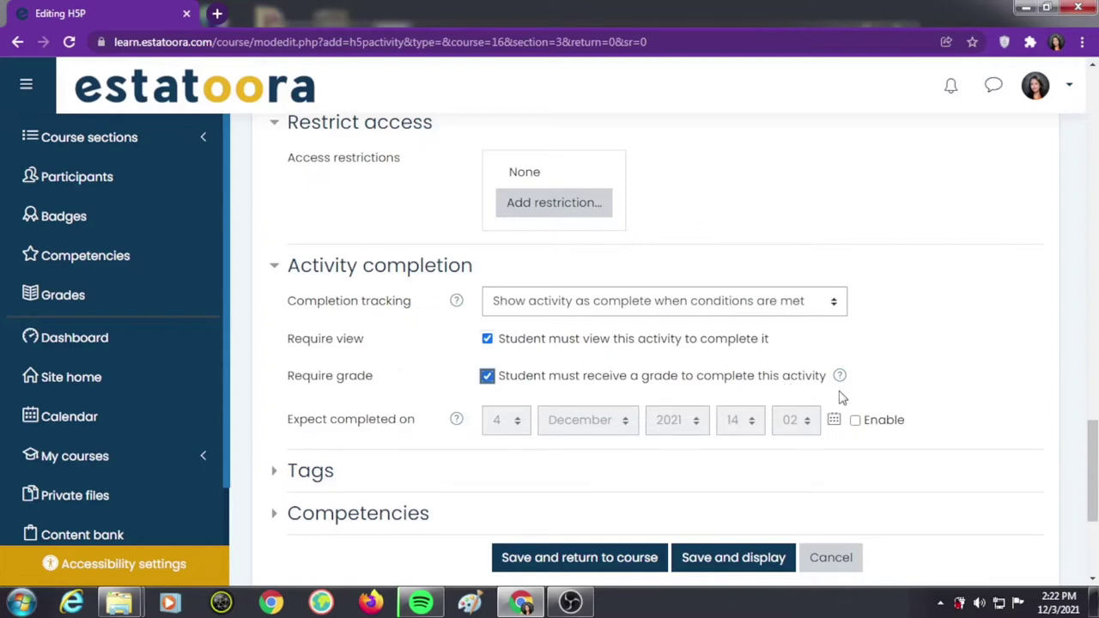
pyautogui.click(854, 420)
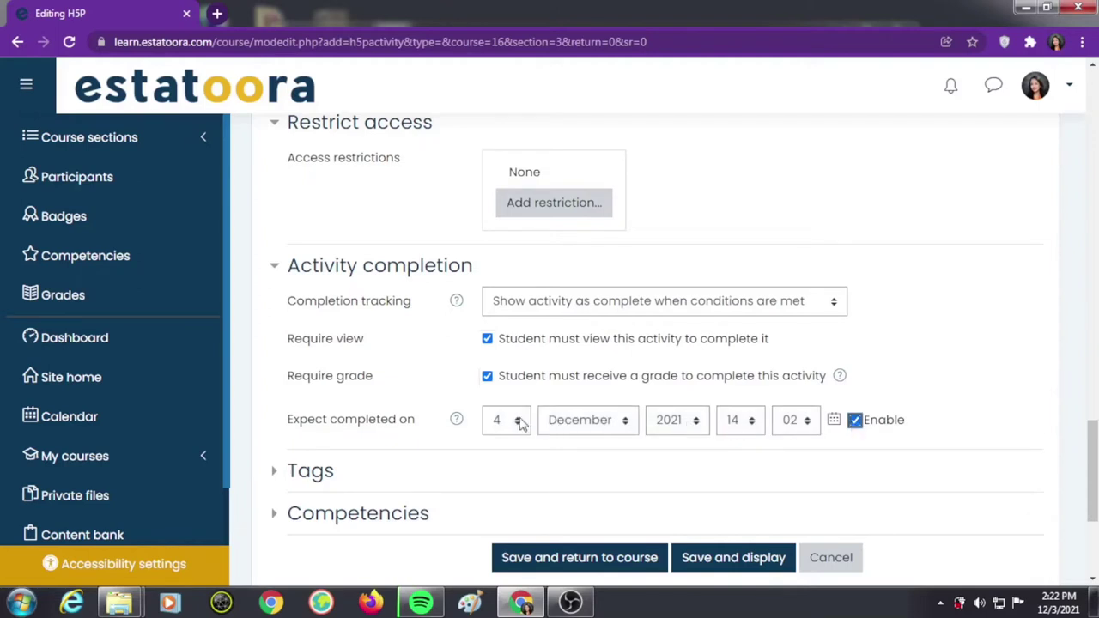
pyautogui.scroll(-2, 526, 448)
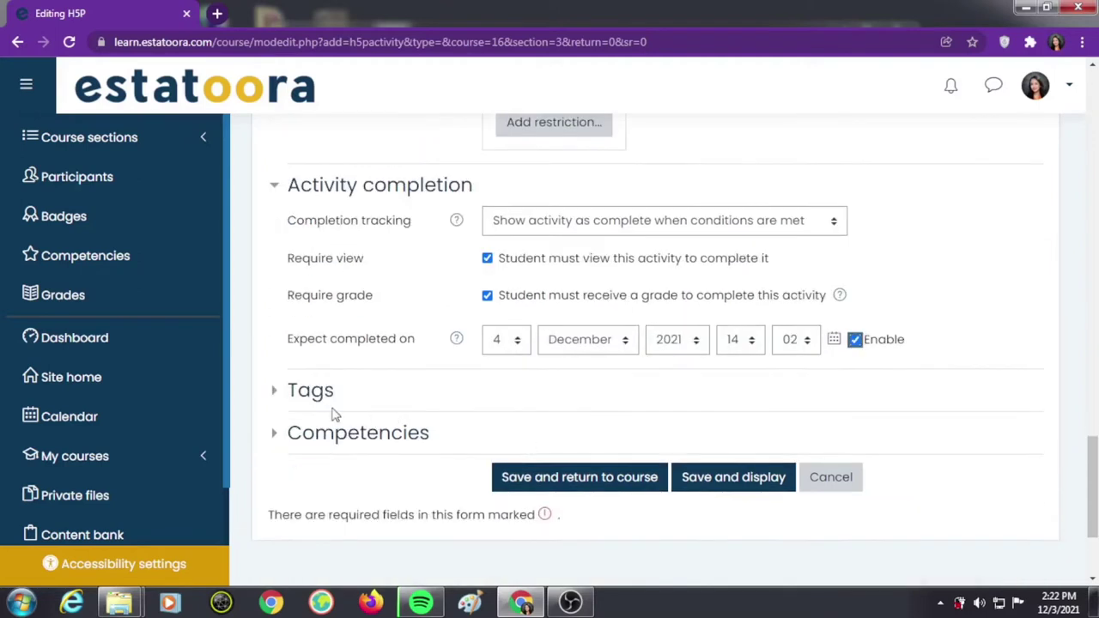
# Step: Tag the activity 'Arithmetic Quiz'
pyautogui.click(292, 392)
pyautogui.scroll(-4, 409, 398)
pyautogui.click(542, 303)
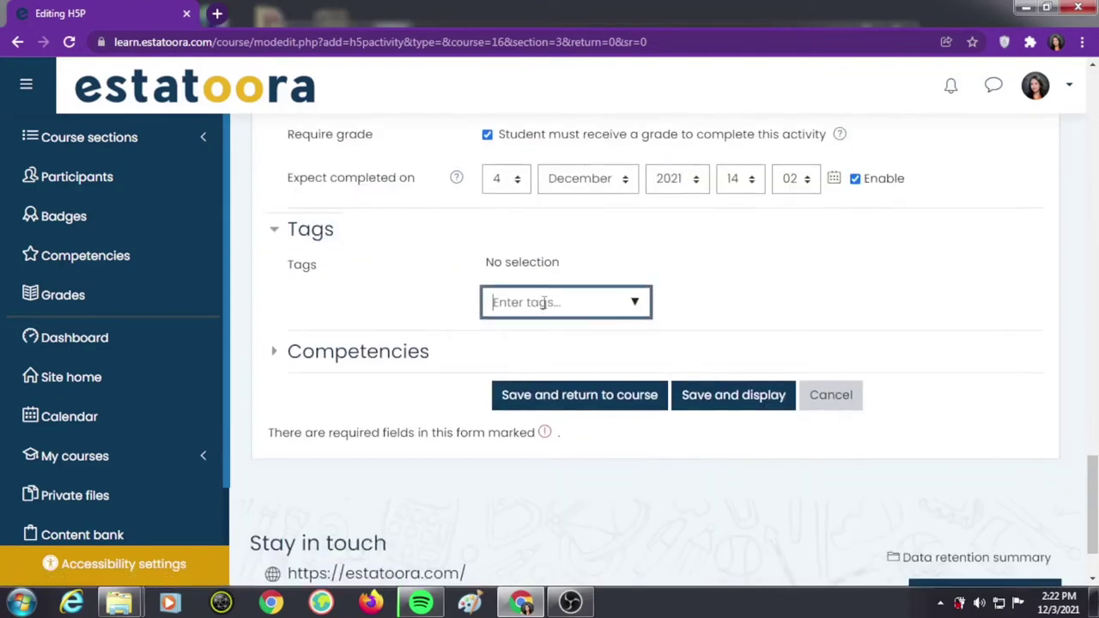
pyautogui.write('A')
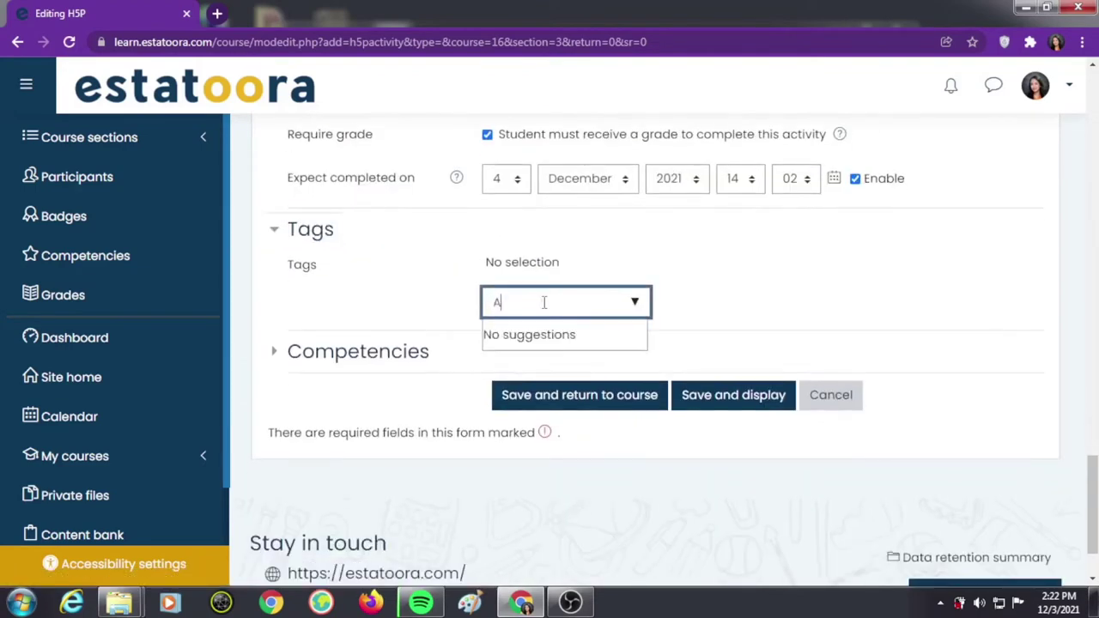
pyautogui.write('rithme')
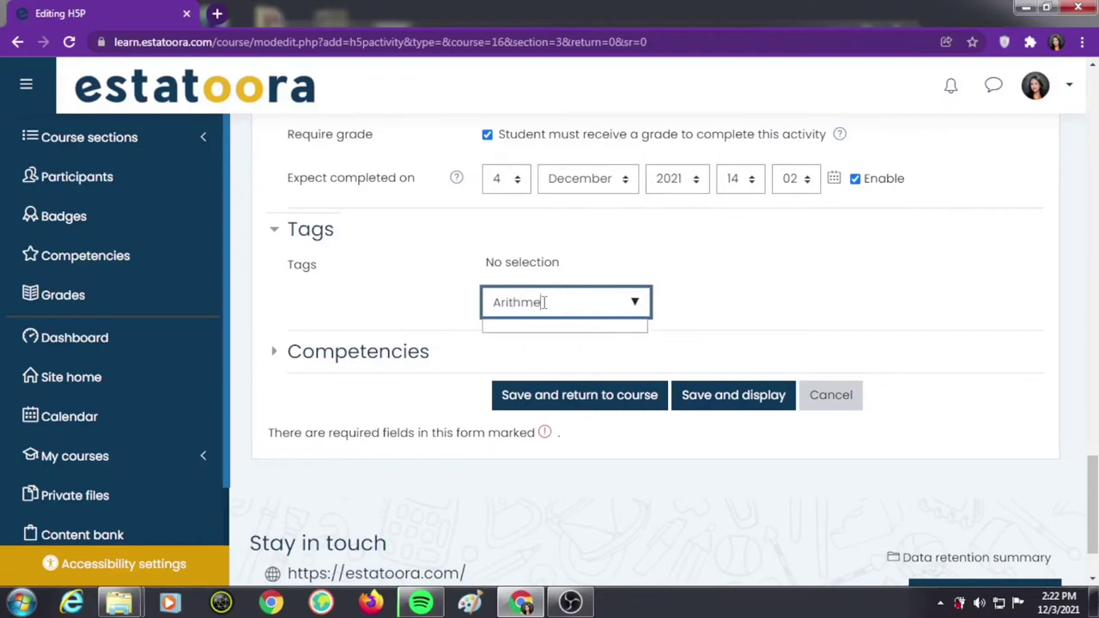
pyautogui.write('tic Quiz')
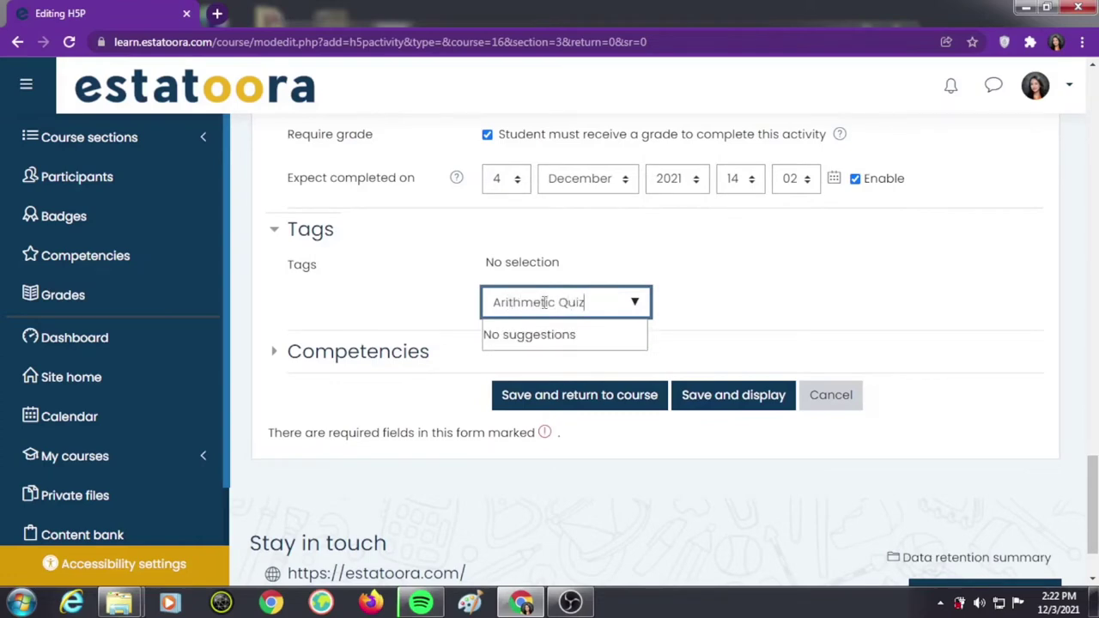
pyautogui.press('Return')
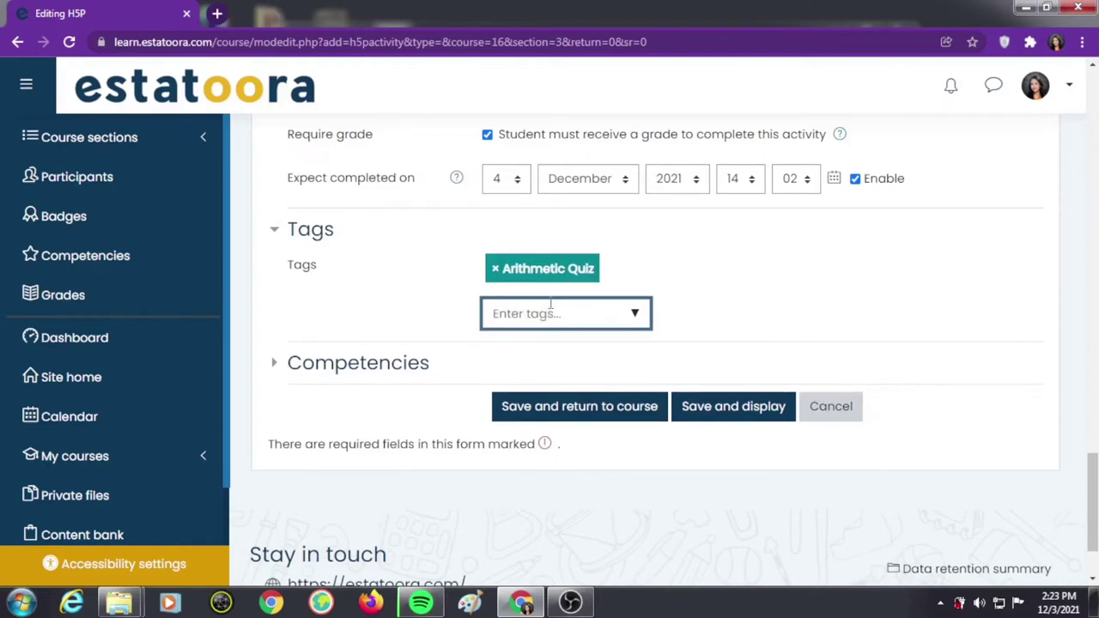
# Step: Expand Competencies and open the Content bank in a new tab
pyautogui.click(409, 366)
pyautogui.scroll(-2, 415, 388)
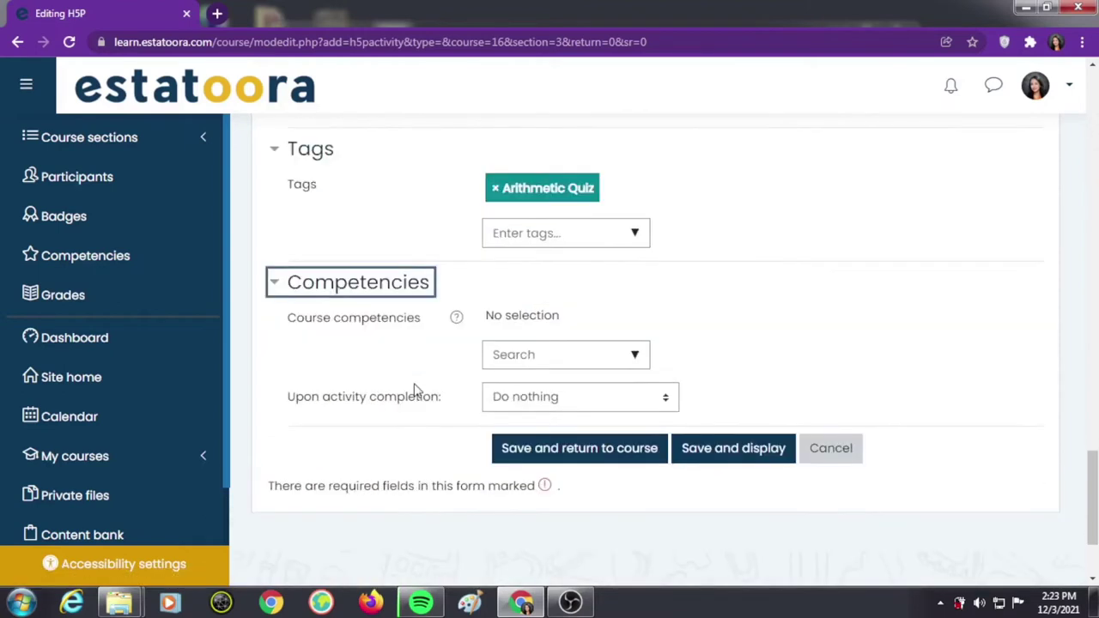
pyautogui.rightClick(107, 526)
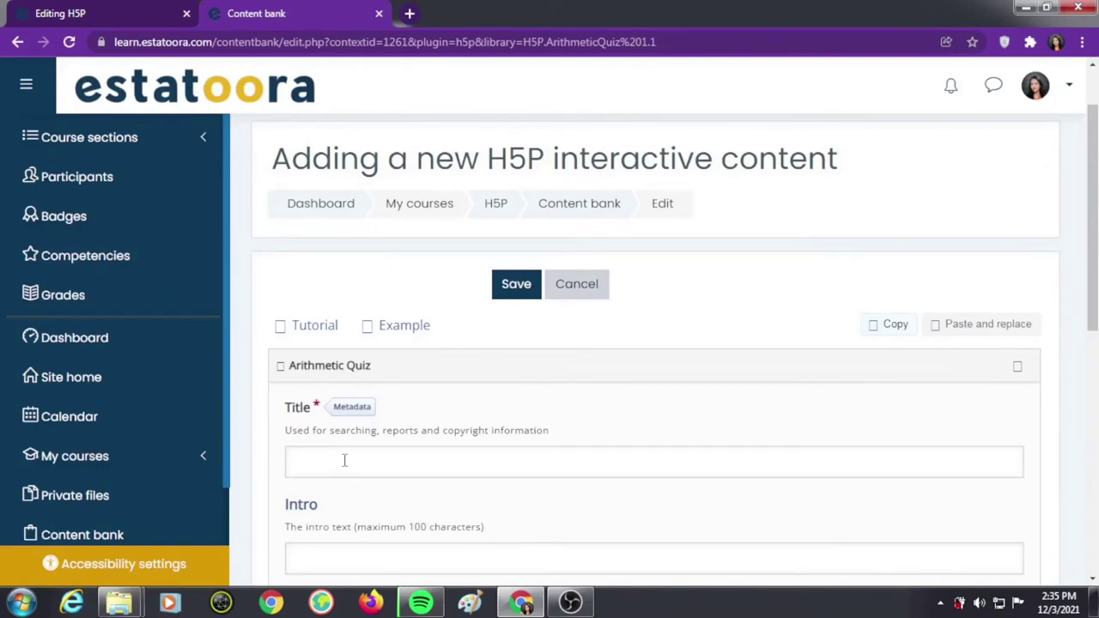
# Step: Title the new H5P content 'Mathematics Quiz'
pyautogui.click(344, 460)
pyautogui.write('A')
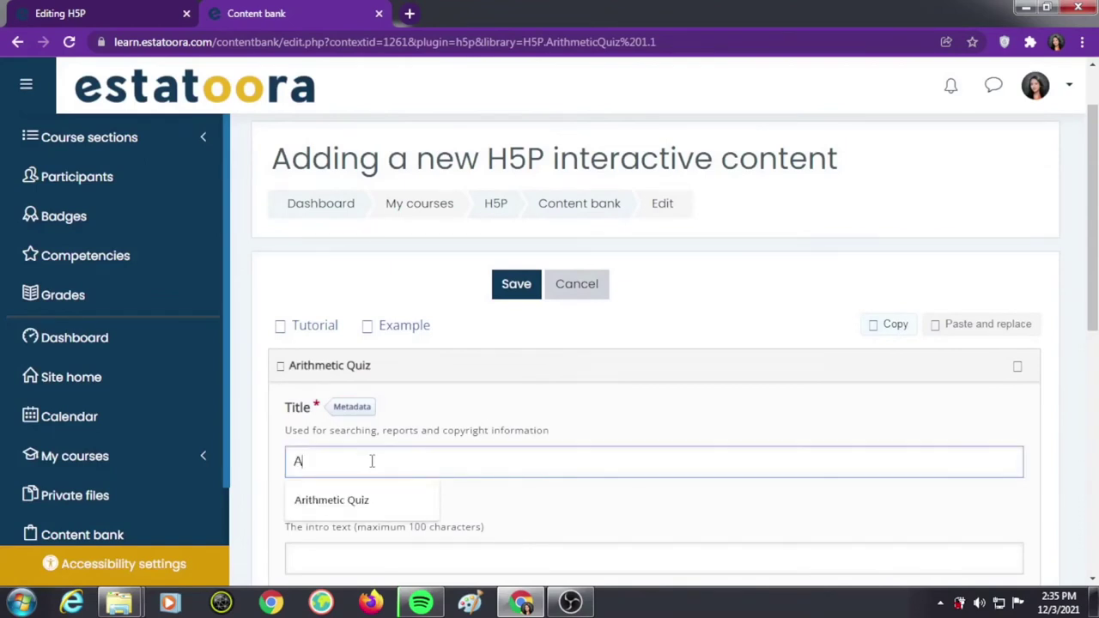
pyautogui.press('BackSpace')
pyautogui.write('Ma')
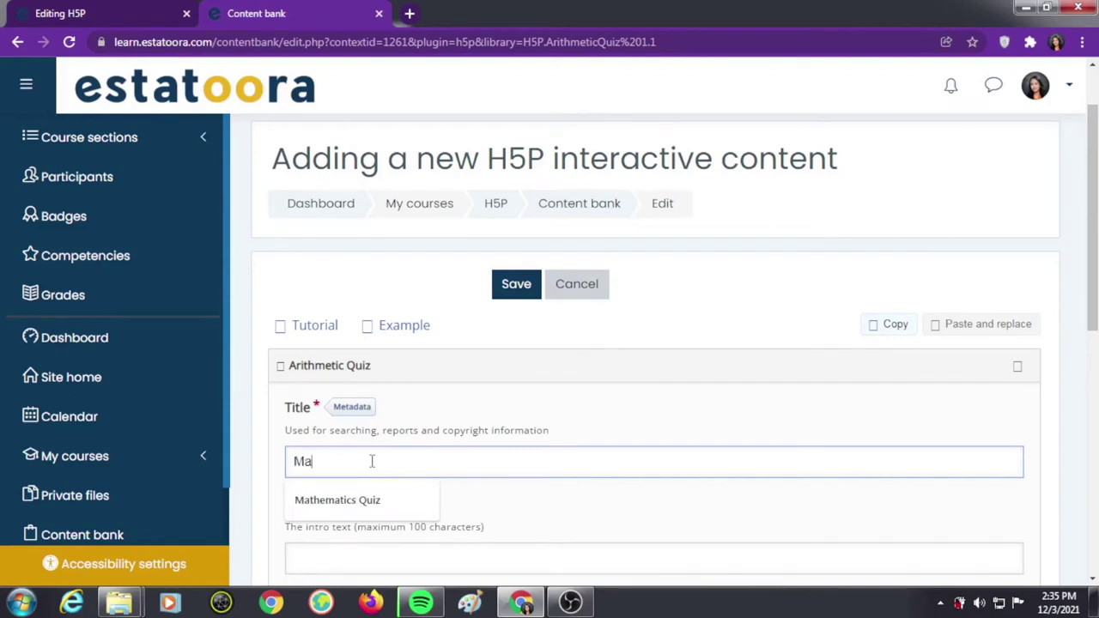
pyautogui.press('Down')
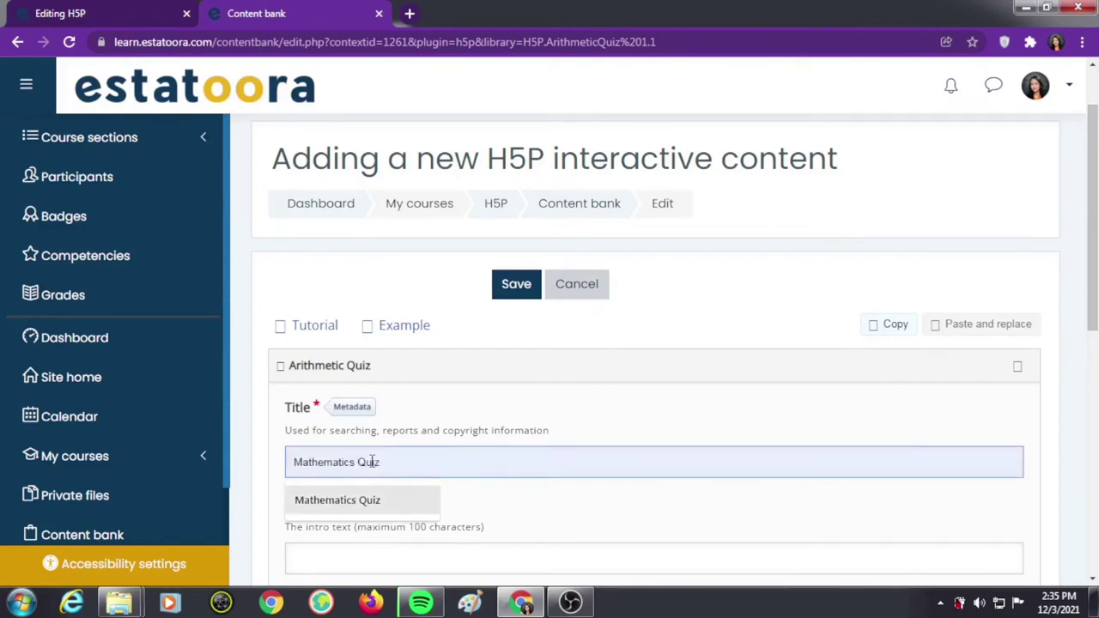
pyautogui.press('Return')
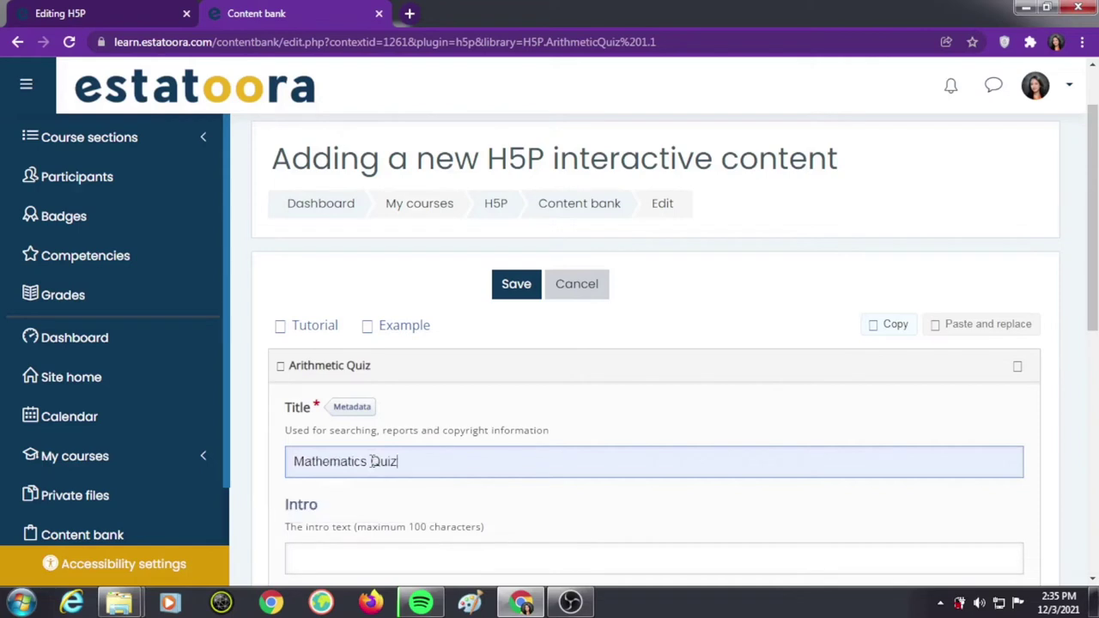
pyautogui.scroll(-3, 326, 511)
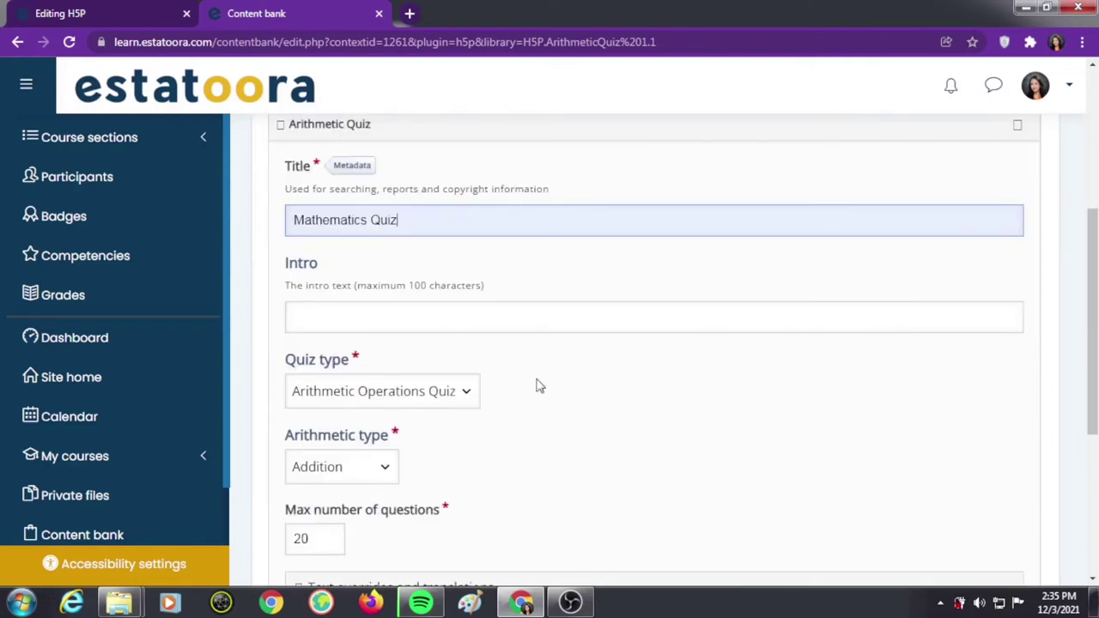
# Step: Make it a Linear Equations Quiz using Basic [3x = 12] equations
pyautogui.click(468, 392)
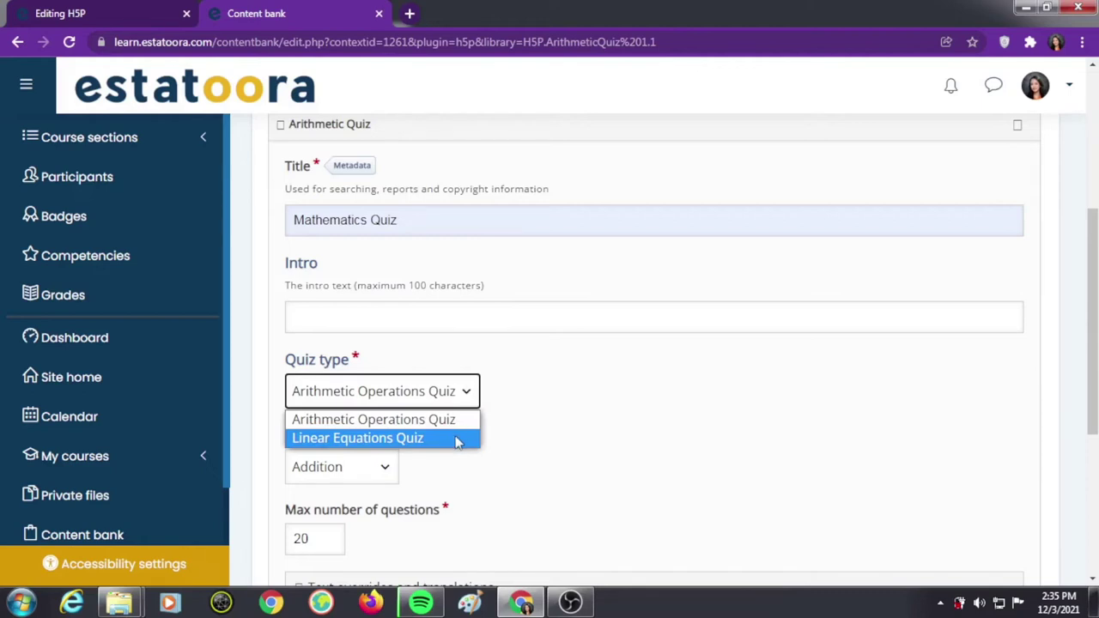
pyautogui.click(391, 477)
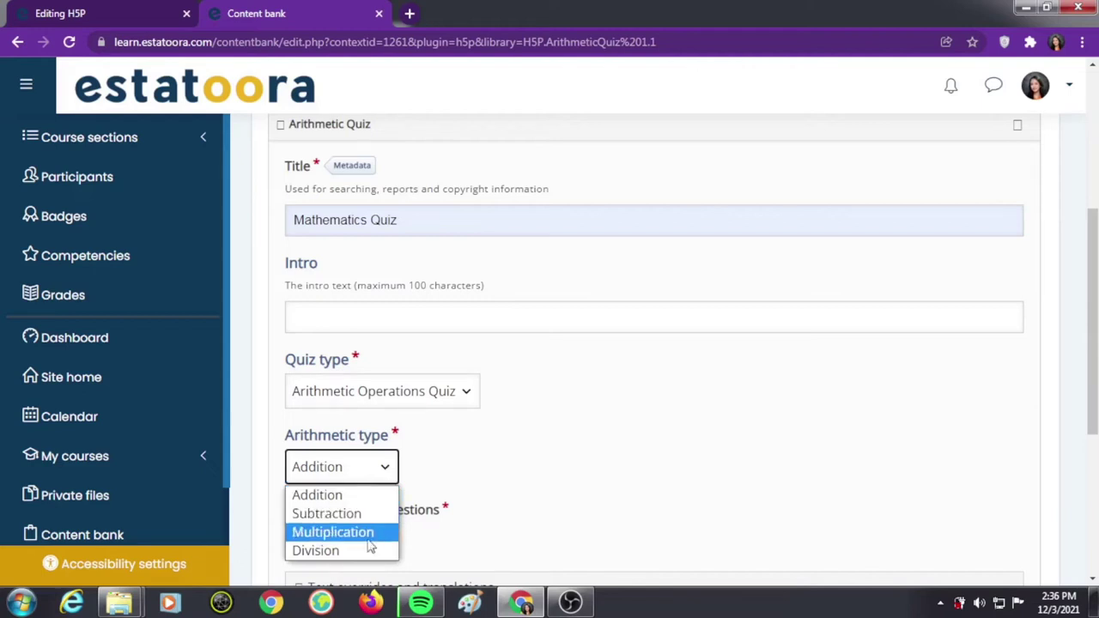
pyautogui.click(370, 470)
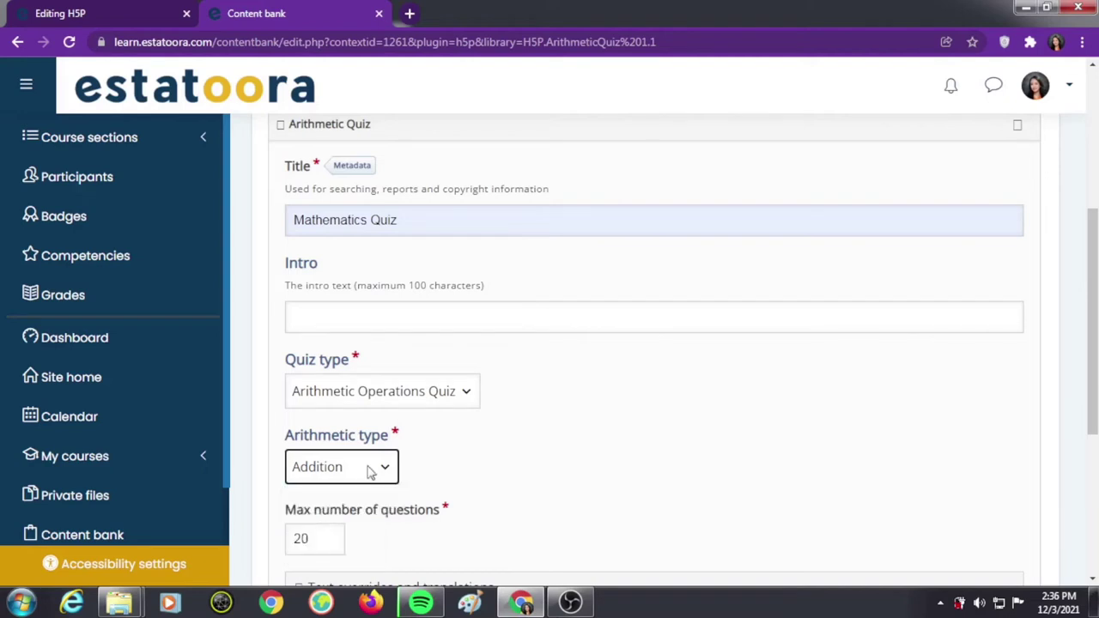
pyautogui.click(413, 401)
pyautogui.click(400, 436)
pyautogui.click(415, 471)
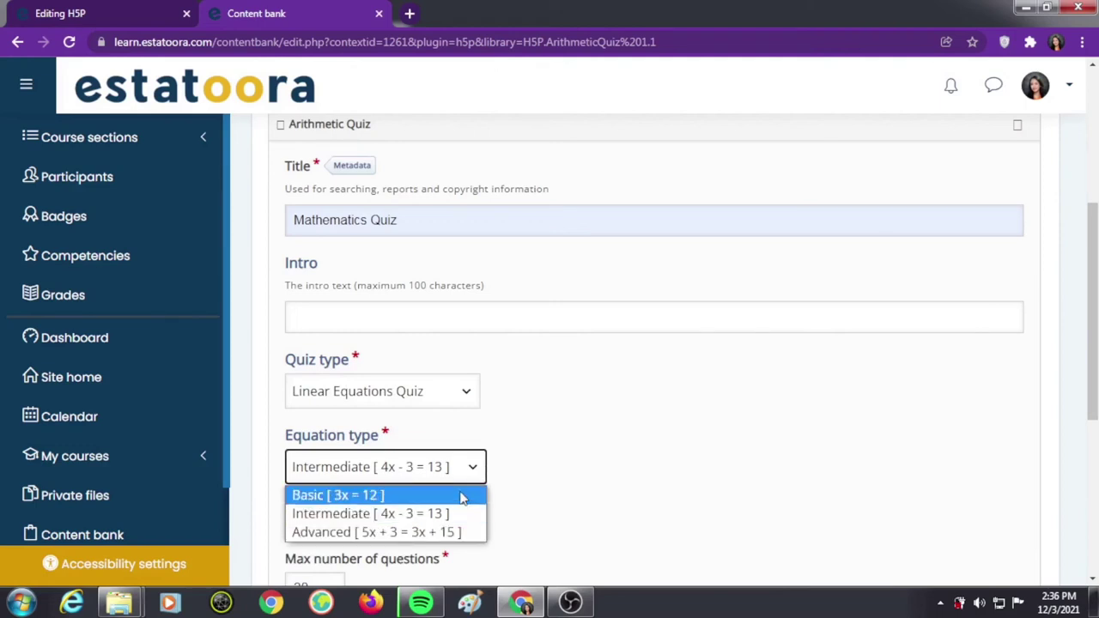
pyautogui.click(461, 496)
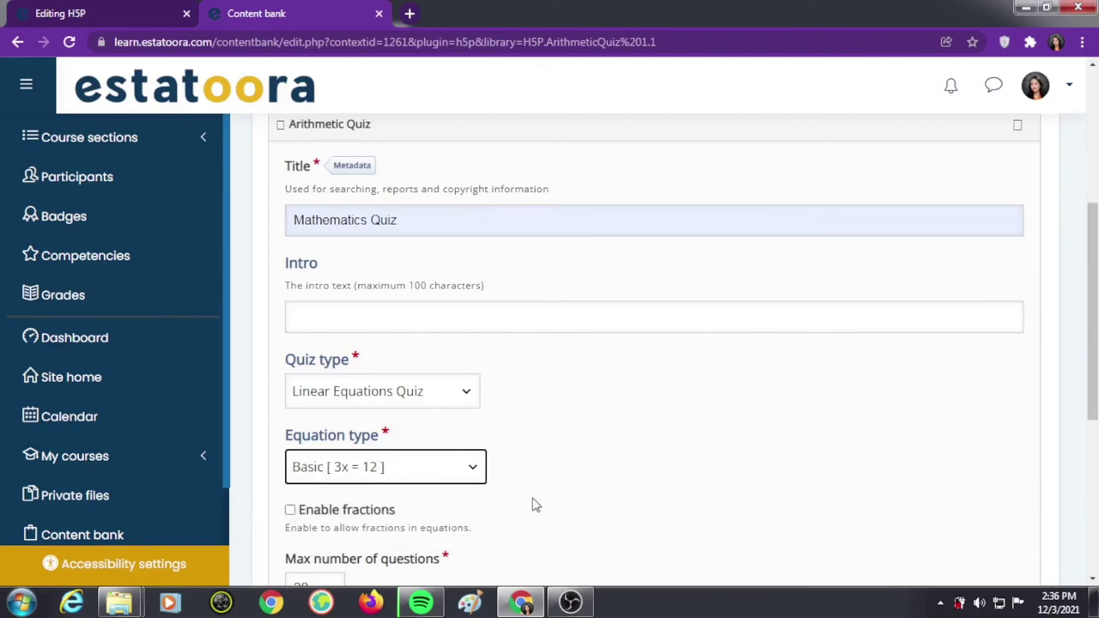
pyautogui.scroll(-1, 532, 505)
# Step: Change the maximum number of questions from 20 to 5
pyautogui.scroll(-1, 533, 505)
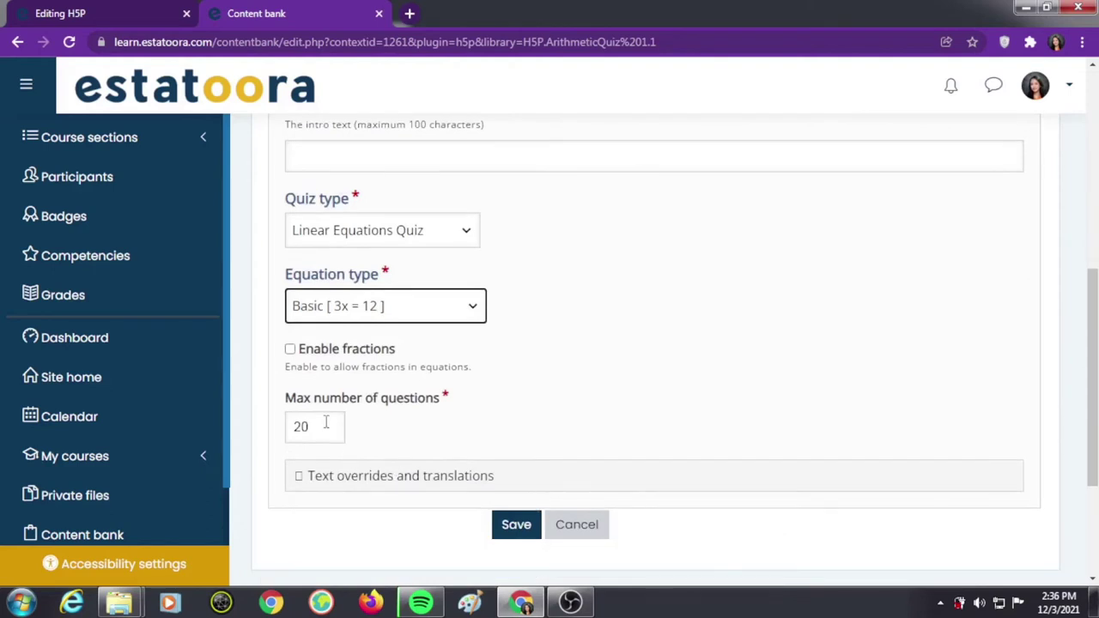
pyautogui.moveTo(326, 425); pyautogui.dragTo(266, 436)
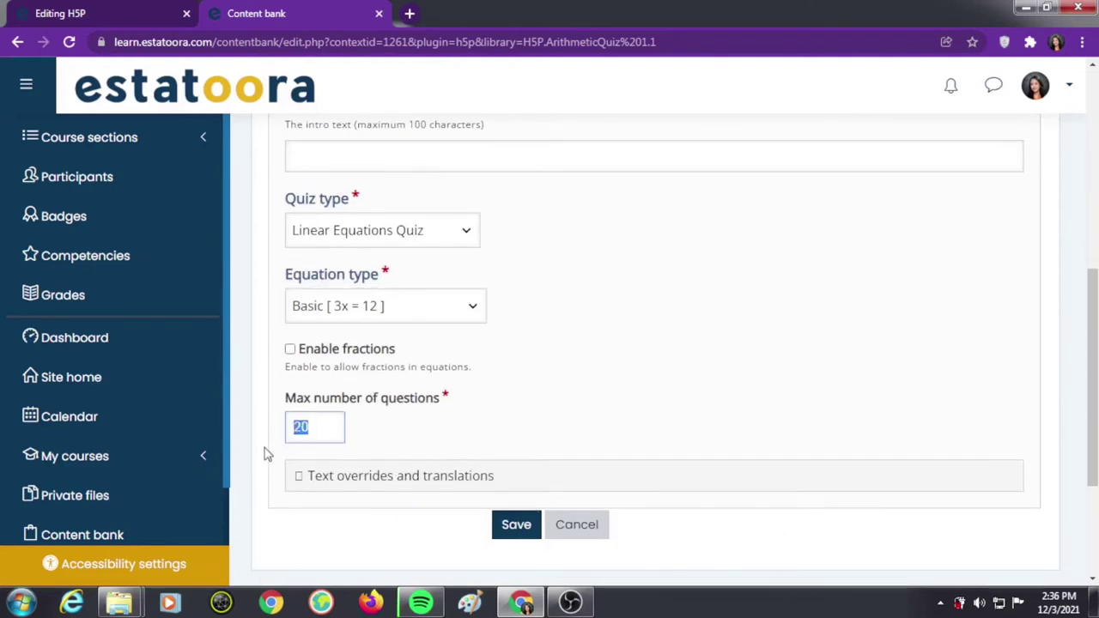
pyautogui.write('5')
pyautogui.click(460, 427)
# Step: Review the Arithmetic Quiz and Score text overrides, then save the content
pyautogui.scroll(-1, 456, 432)
pyautogui.click(324, 397)
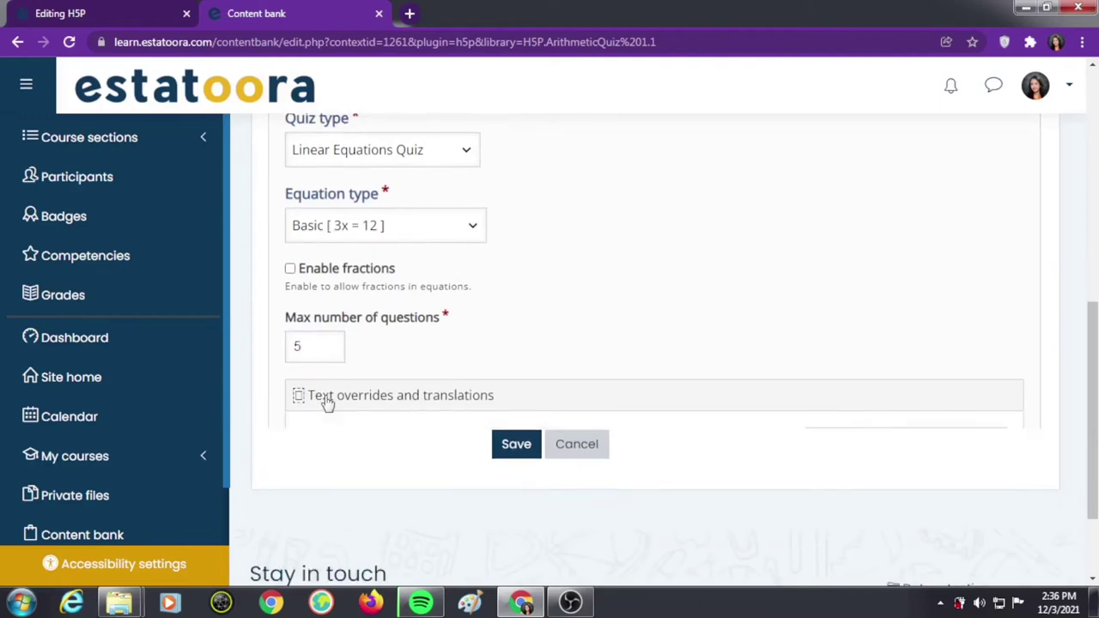
pyautogui.scroll(-1, 515, 475)
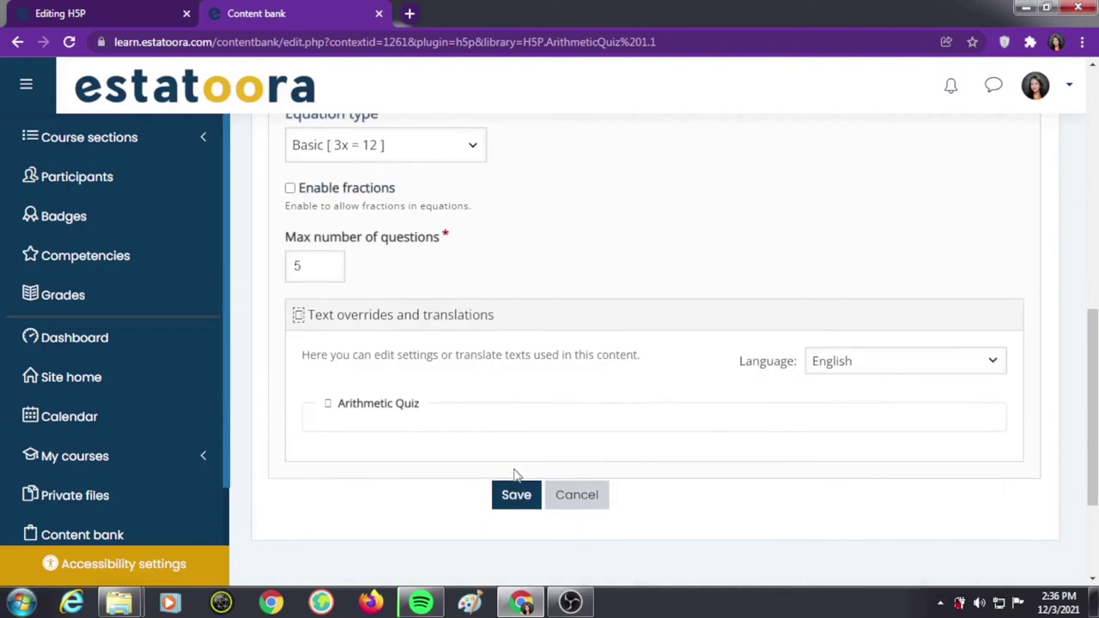
pyautogui.click(340, 407)
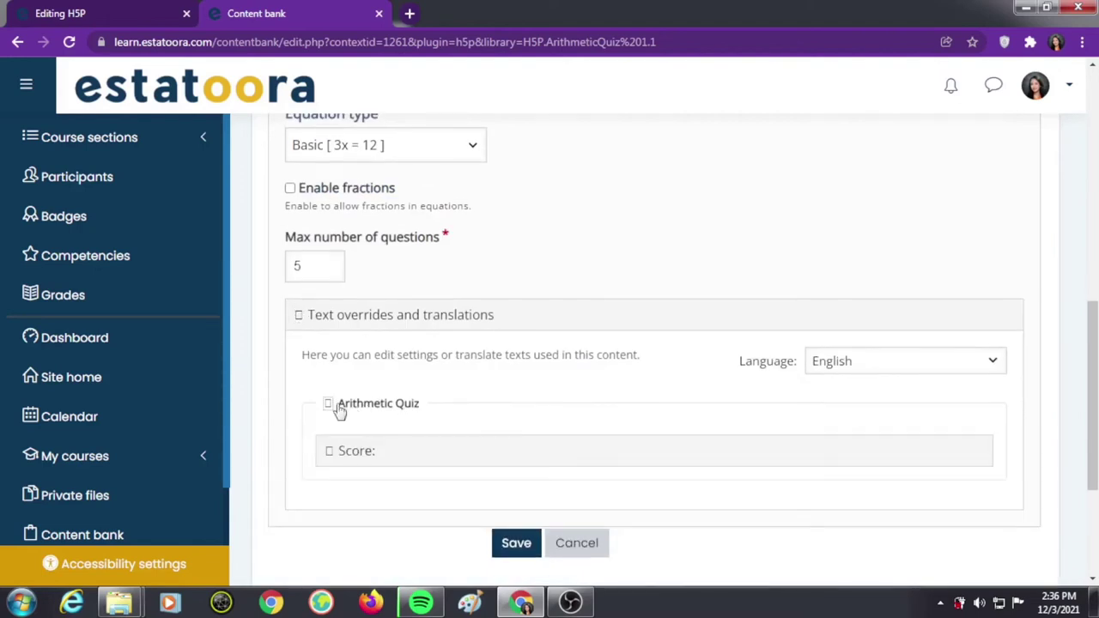
pyautogui.scroll(-1, 508, 411)
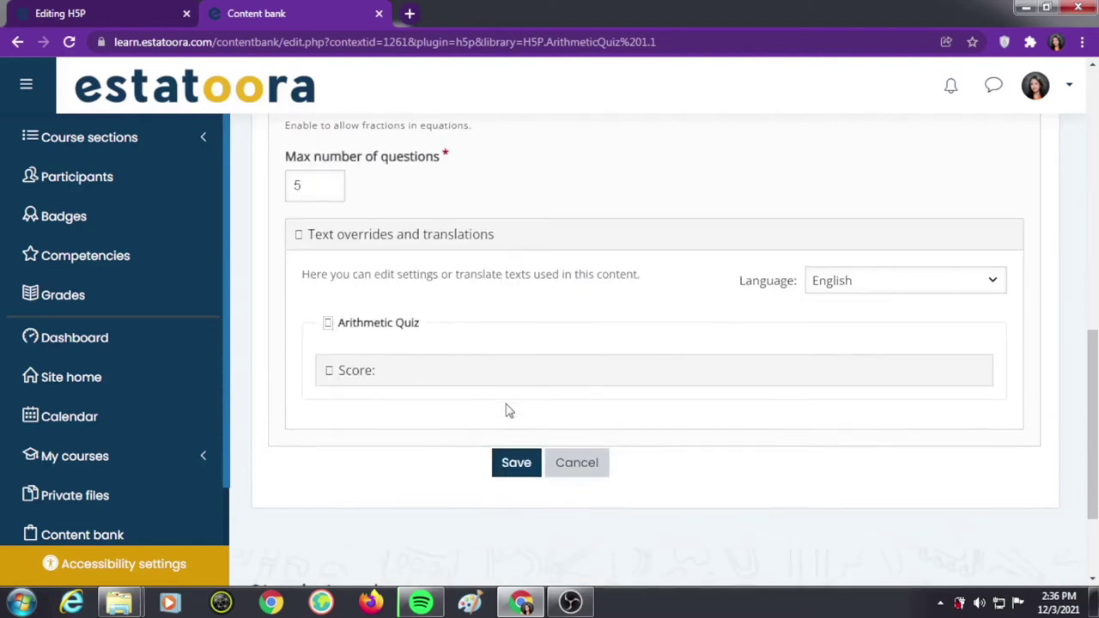
pyautogui.click(334, 370)
pyautogui.scroll(-1, 487, 386)
pyautogui.scroll(-2, 489, 388)
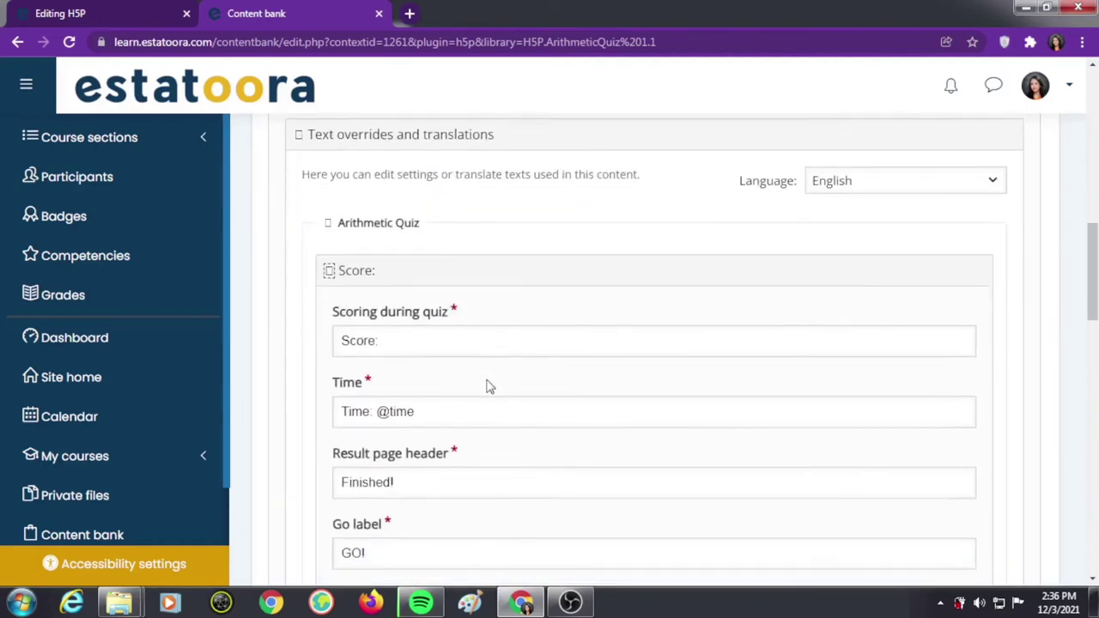
pyautogui.scroll(-1, 487, 386)
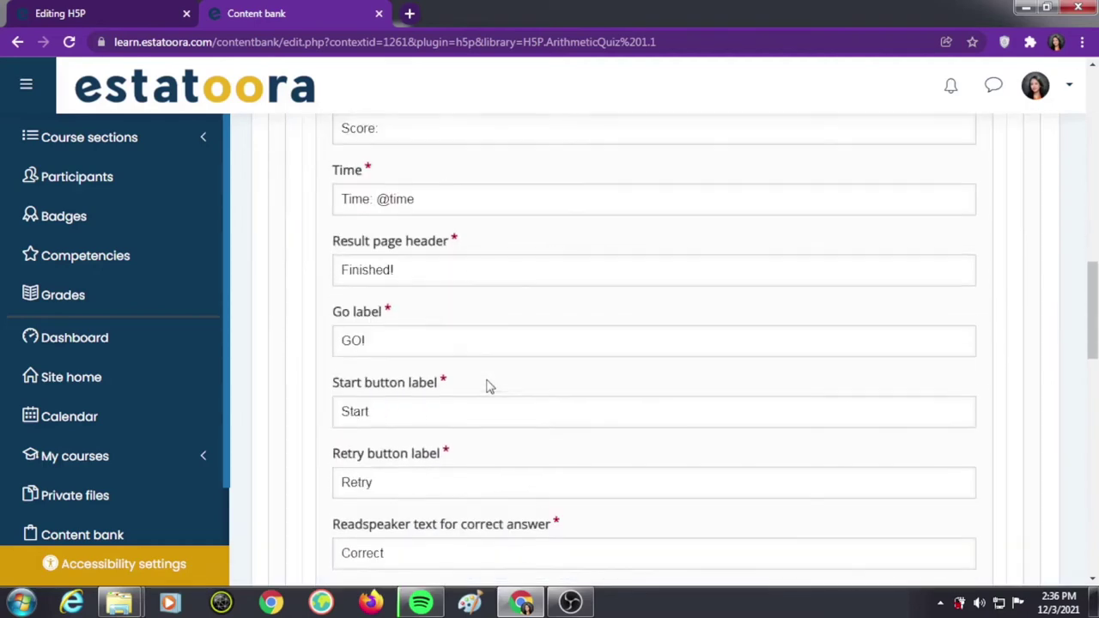
pyautogui.scroll(-1, 487, 385)
pyautogui.scroll(-4, 488, 380)
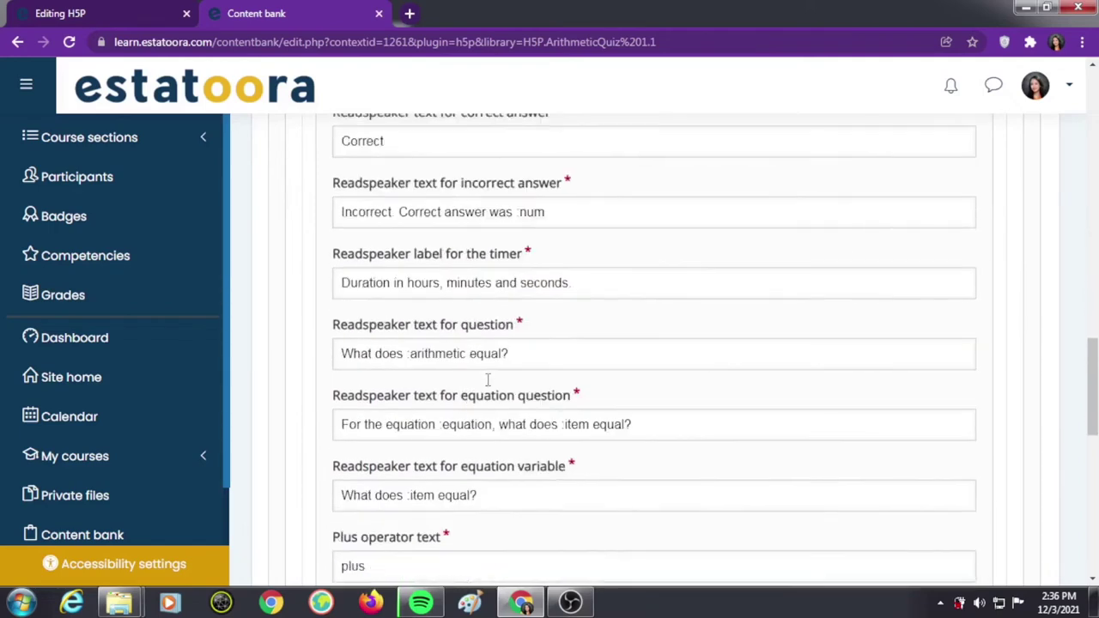
pyautogui.scroll(-8, 488, 382)
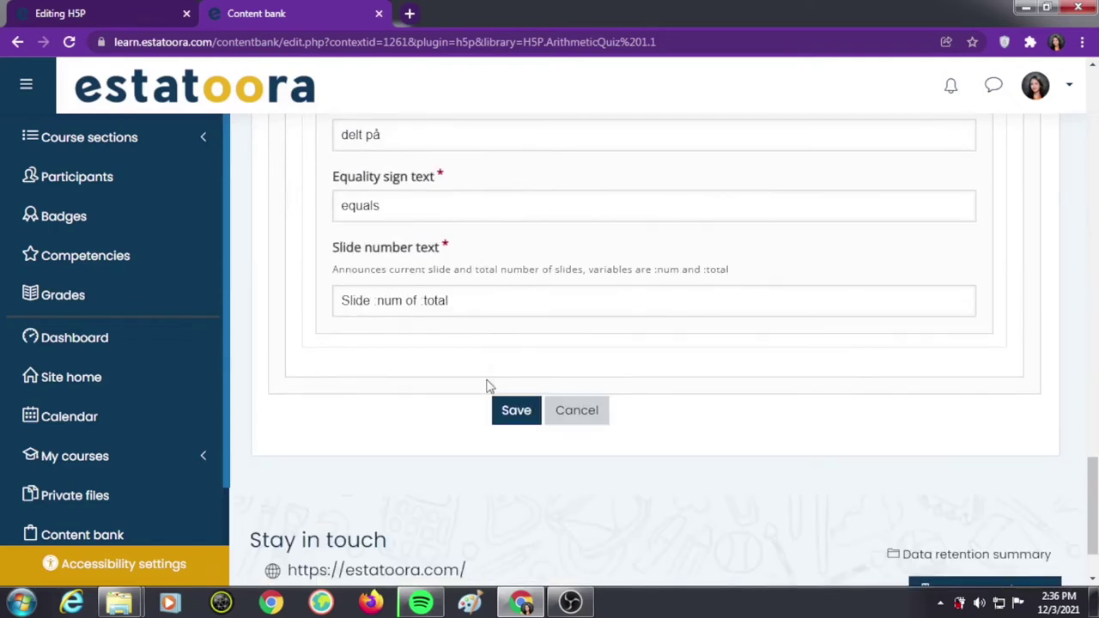
pyautogui.click(501, 409)
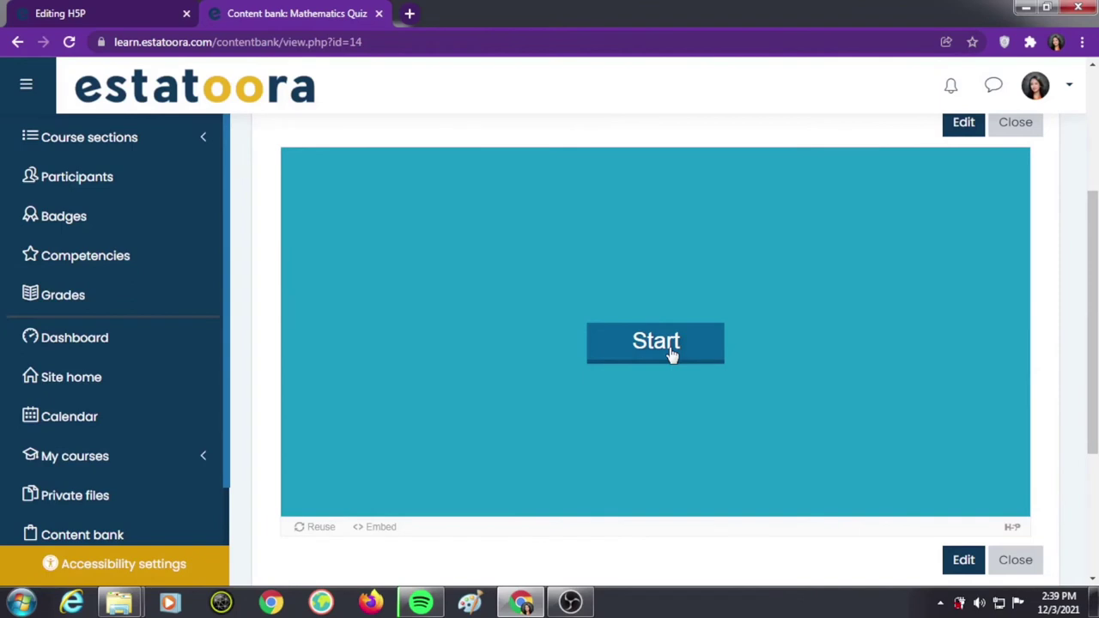
# Step: Start the Mathematics Quiz preview and answer 1/4 for 4a = 1, bringing the score to 2
pyautogui.click(672, 354)
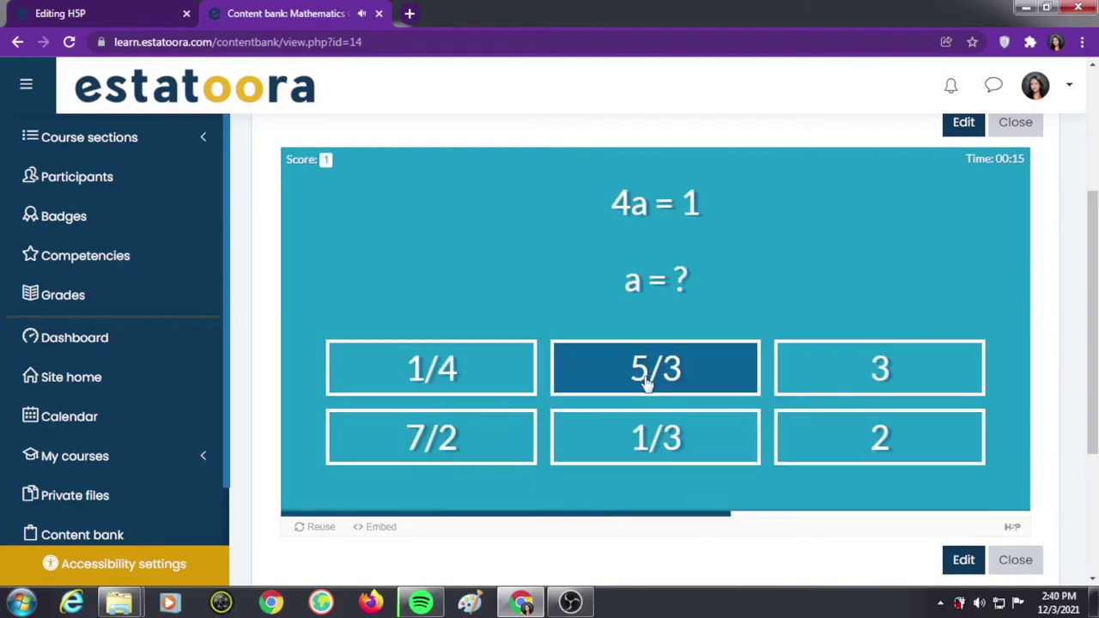
pyautogui.click(512, 385)
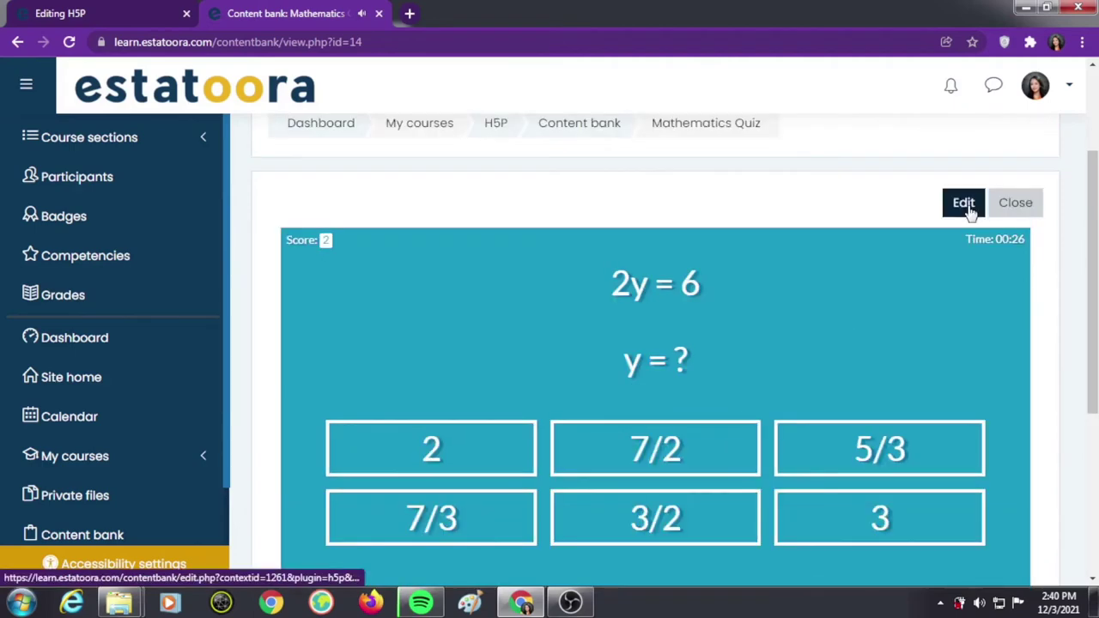
pyautogui.click(965, 204)
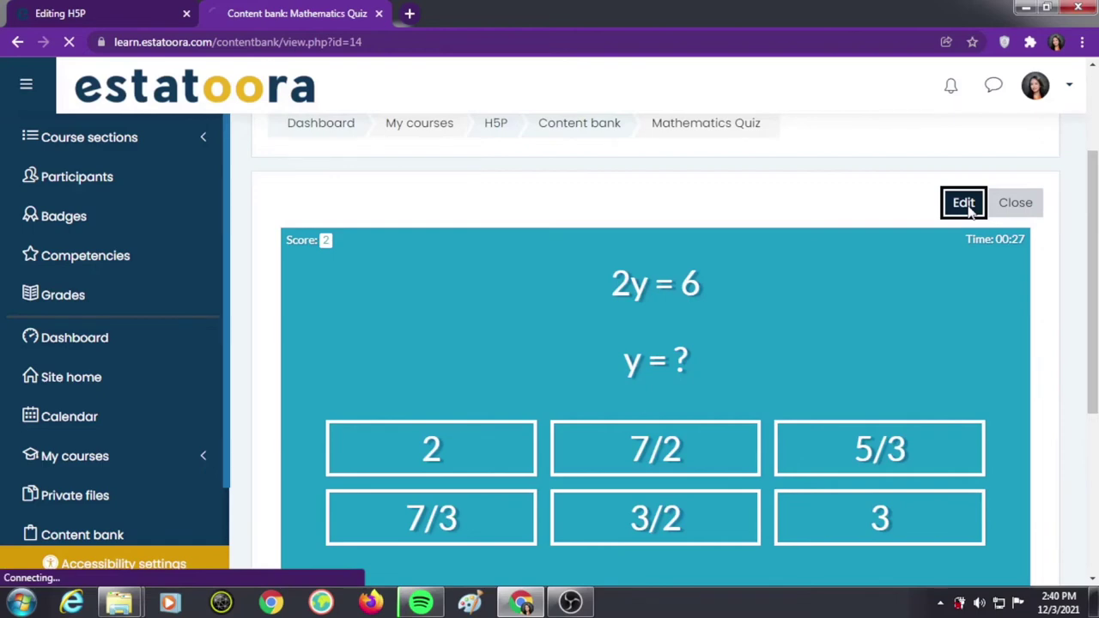
# Step: Switch the quiz to Intermediate equations with fractions enabled and at most 3 questions, then save
pyautogui.scroll(-5, 711, 420)
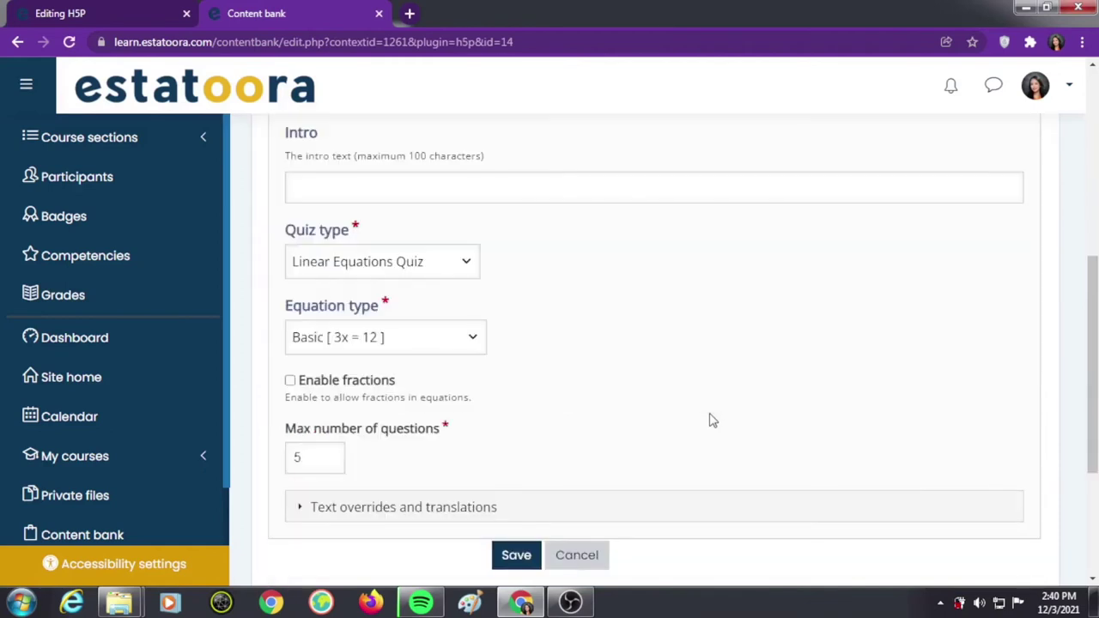
pyautogui.scroll(-1, 711, 420)
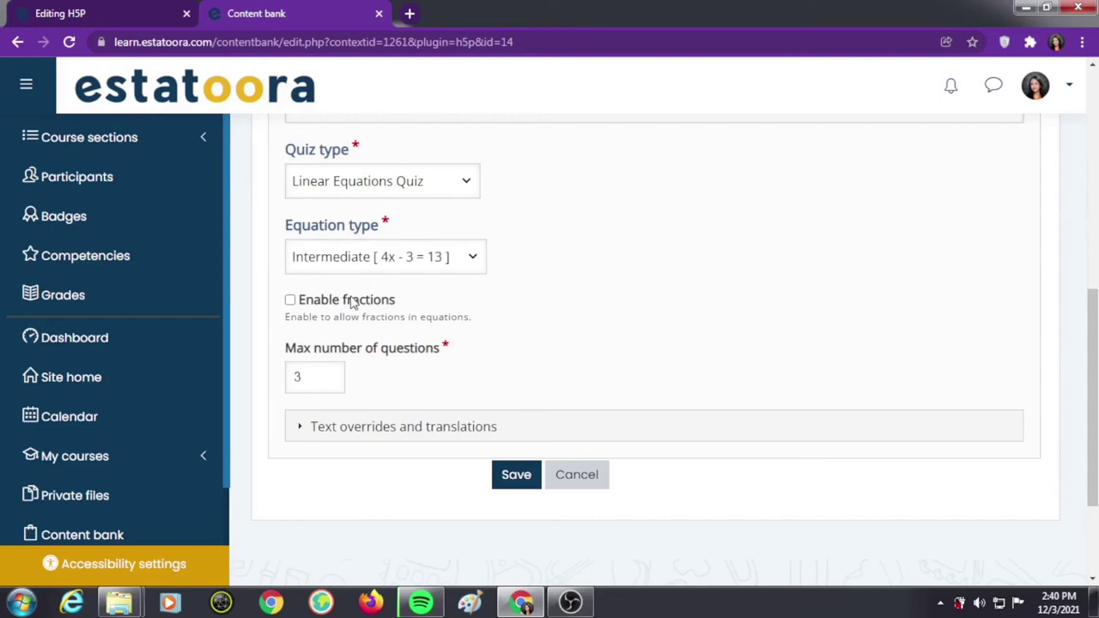
pyautogui.click(352, 301)
pyautogui.click(518, 485)
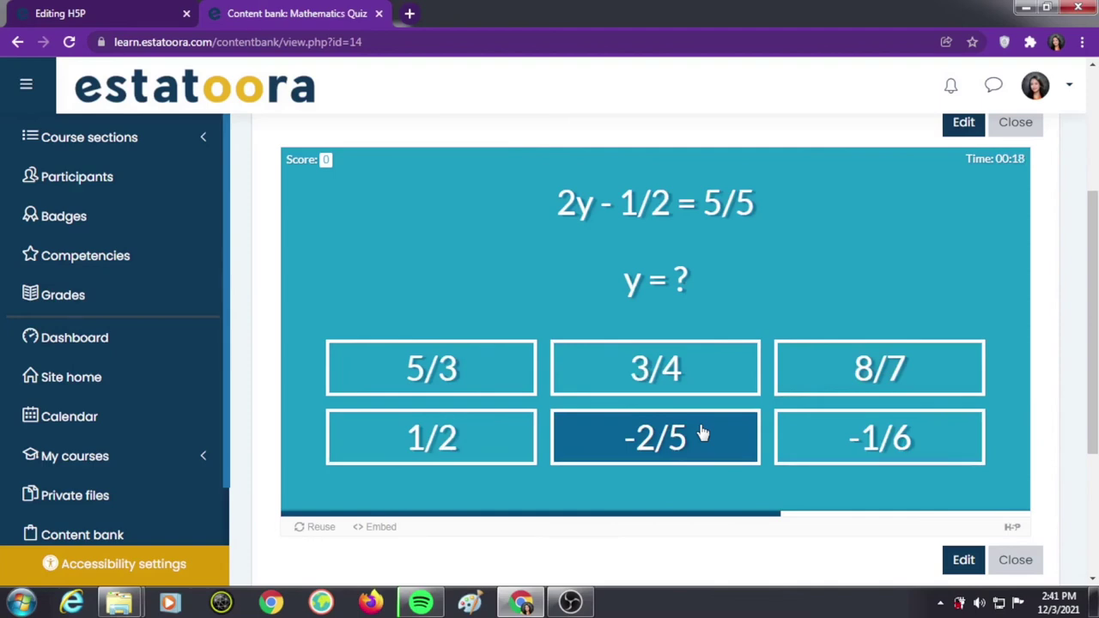
# Step: Answer -2/5 for the fraction equation 2y - 1/2 = 5/5 in the updated quiz
pyautogui.click(702, 434)
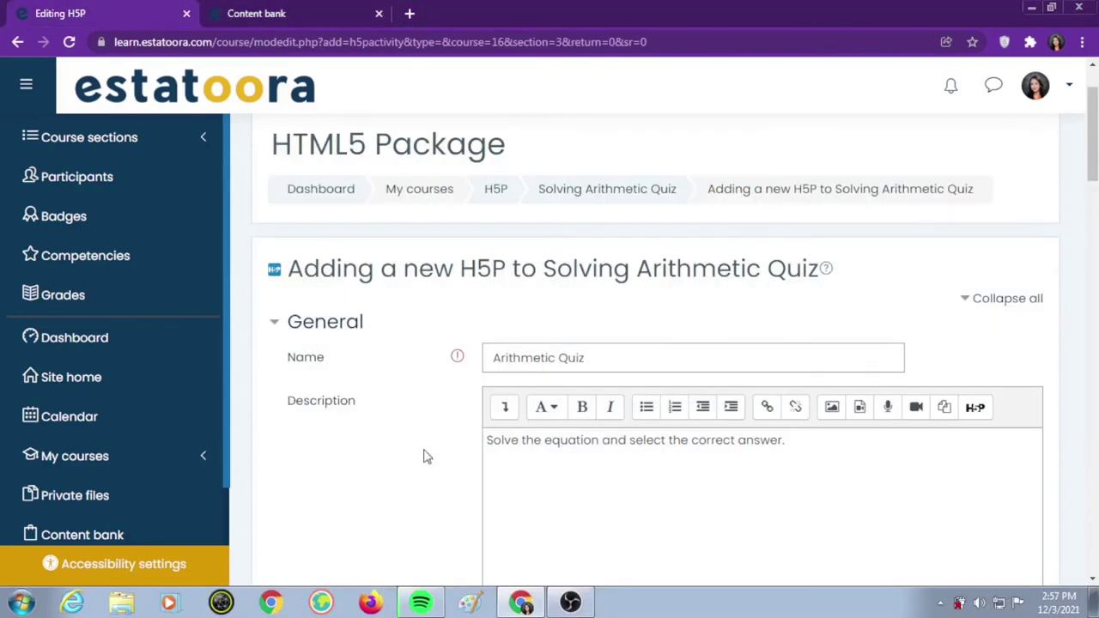
pyautogui.scroll(-5, 424, 455)
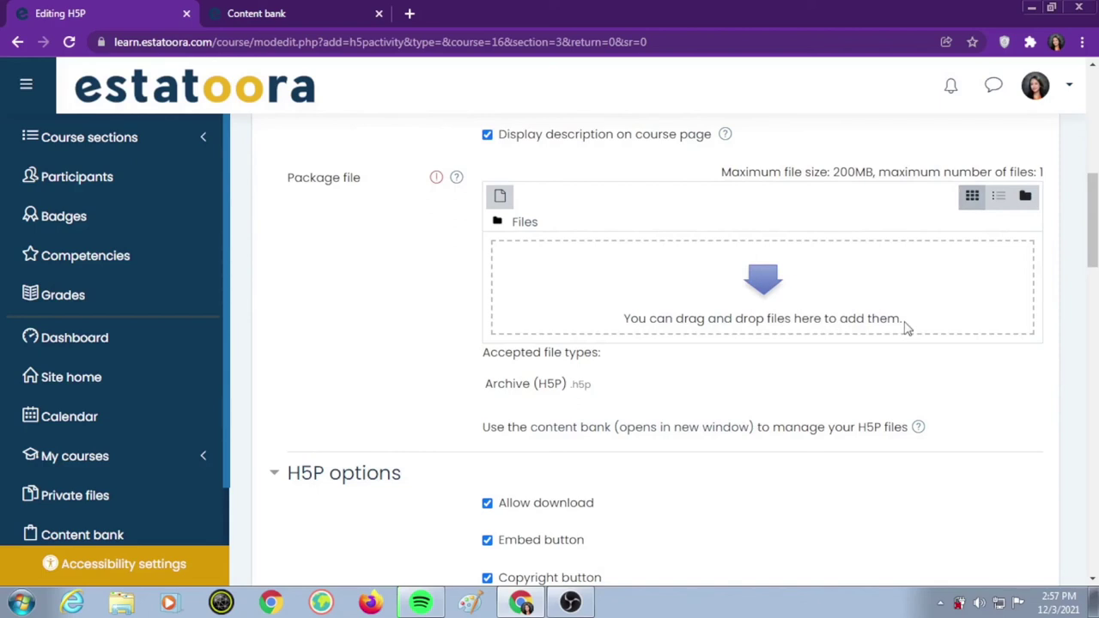
# Step: Link the Content bank's Mathematics Quiz as the package file, then save and display Arithmetic Quiz
pyautogui.click(805, 292)
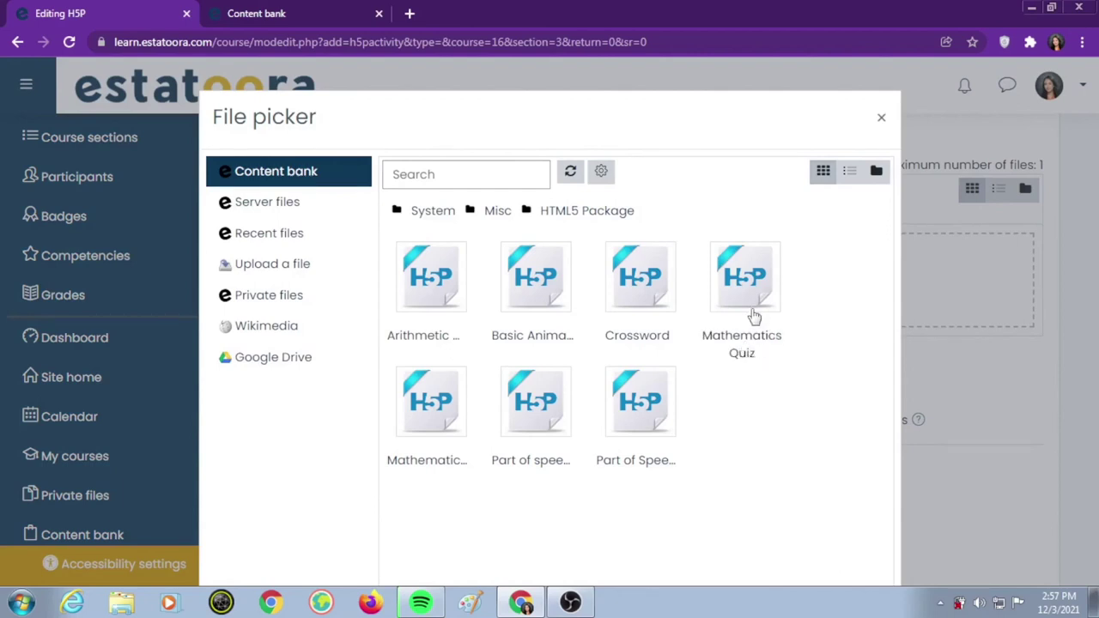
pyautogui.click(751, 310)
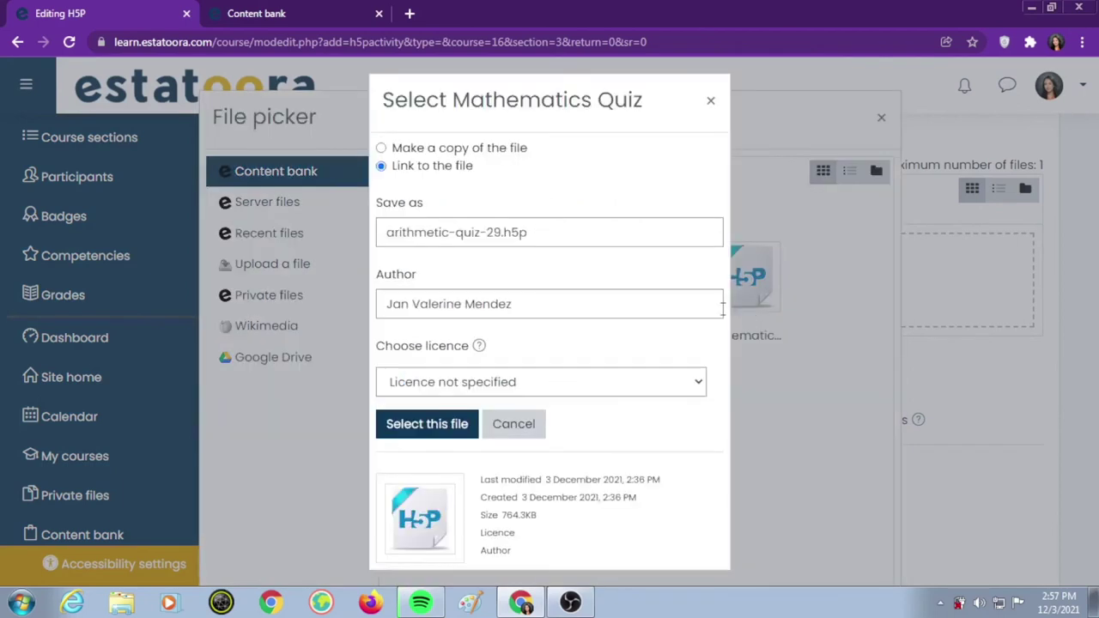
pyautogui.click(440, 424)
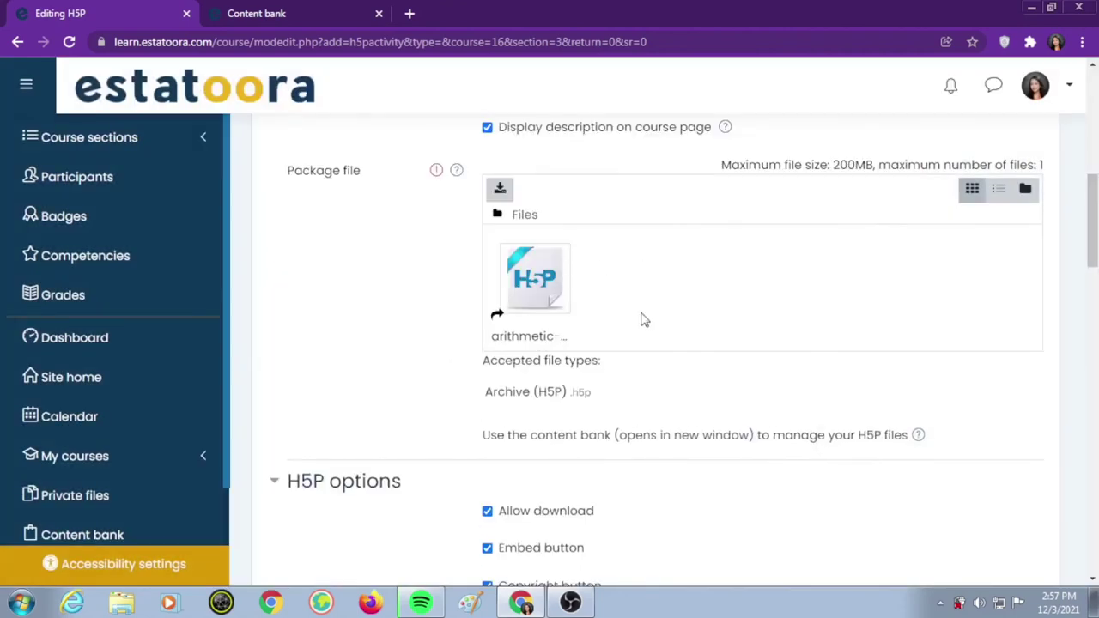
pyautogui.scroll(-1, 651, 417)
pyautogui.scroll(-15, 716, 458)
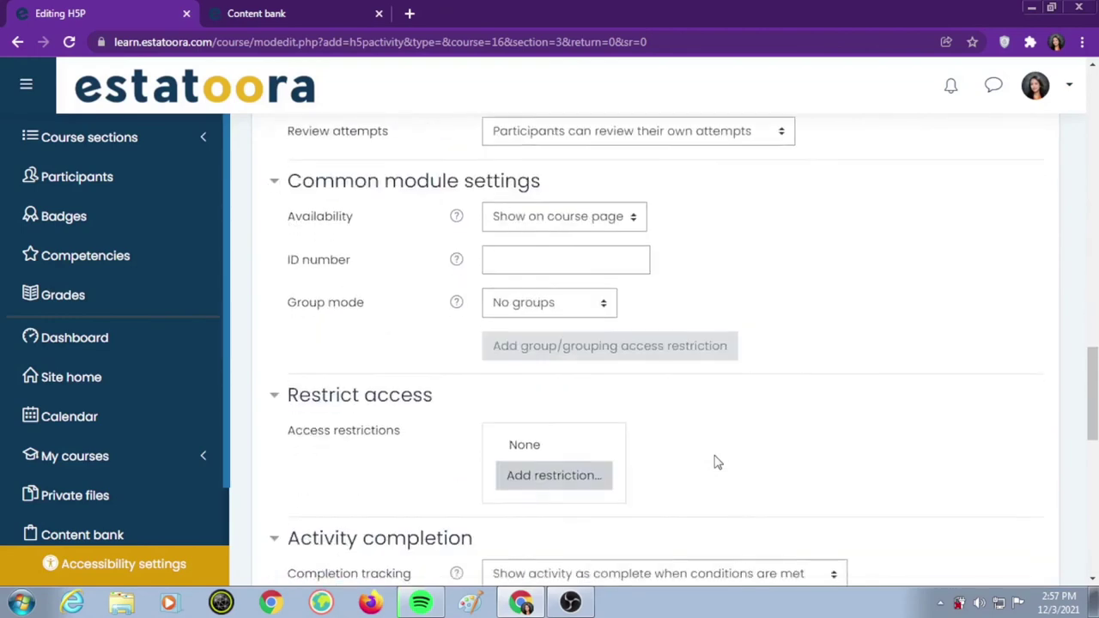
pyautogui.scroll(-5, 716, 458)
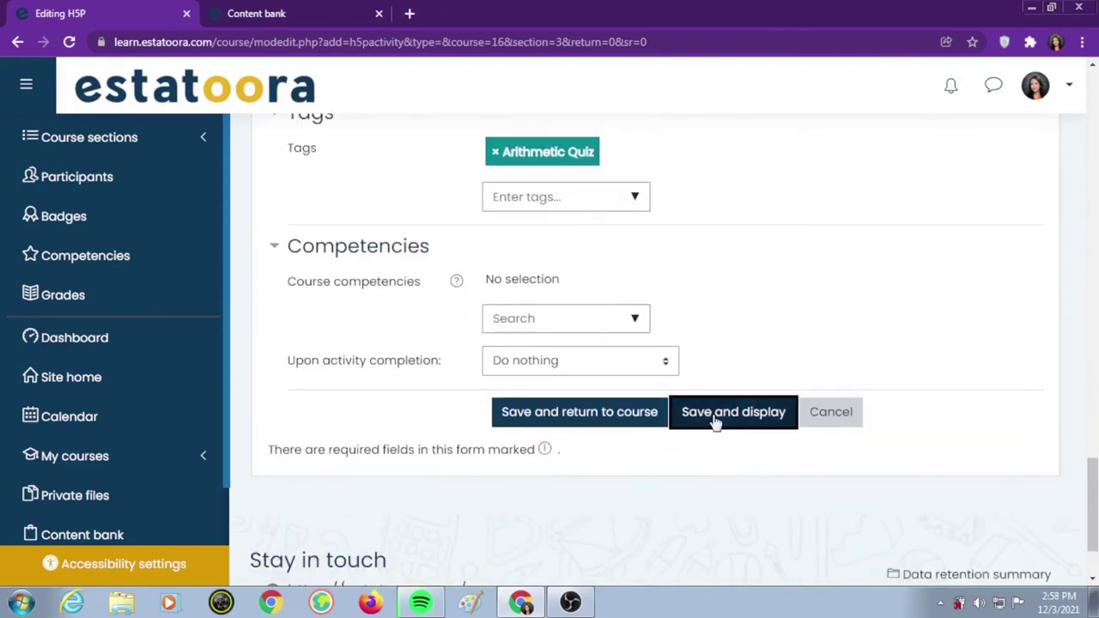
pyautogui.click(712, 416)
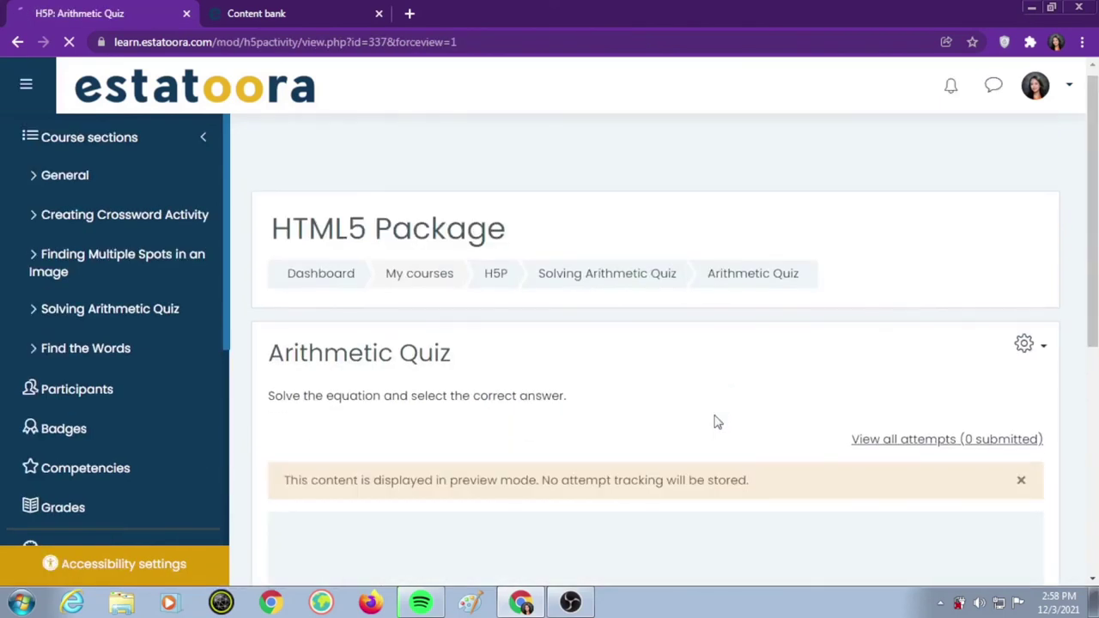
# Step: Scroll through the Arithmetic Quiz activity page in preview mode, showing 0 attempts submitted
pyautogui.scroll(-2, 716, 422)
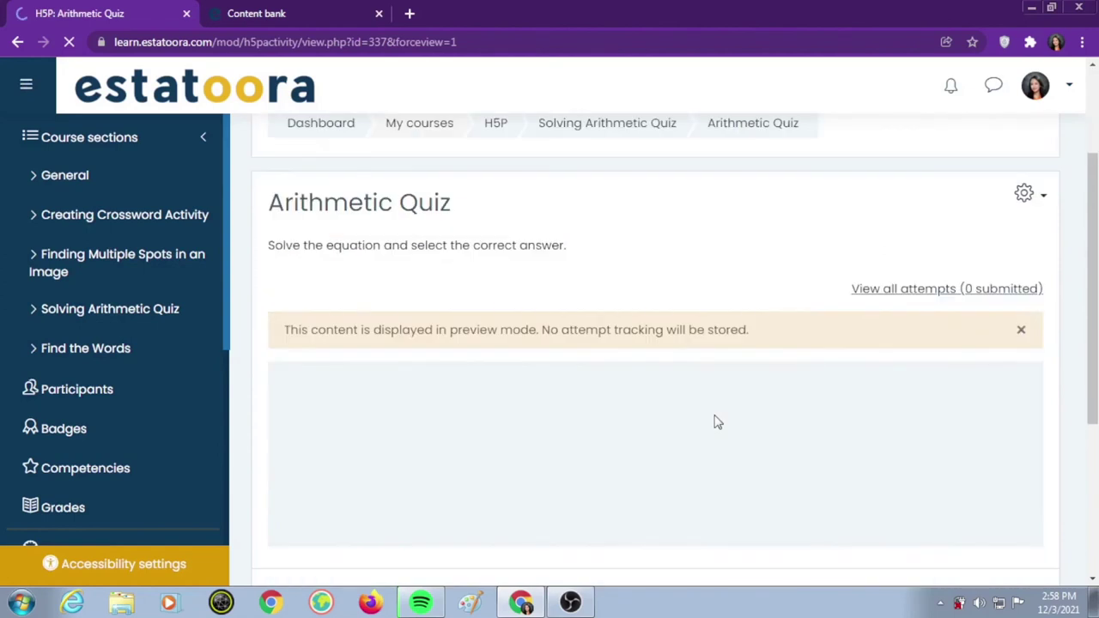